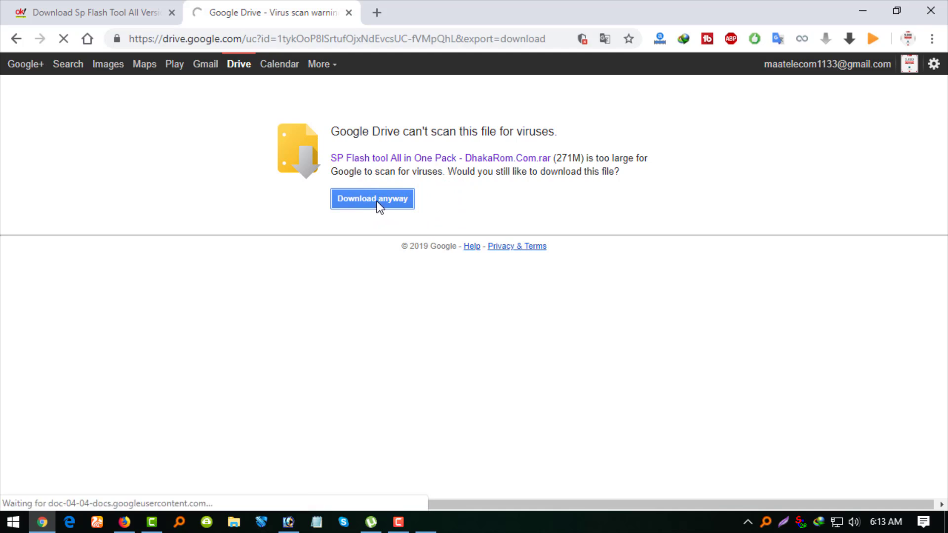
Try to download the SP Flash tool All in One Pack archive into the Download folder on the Desktop
{"action": "left_click", "coordinate": [597, 246]}
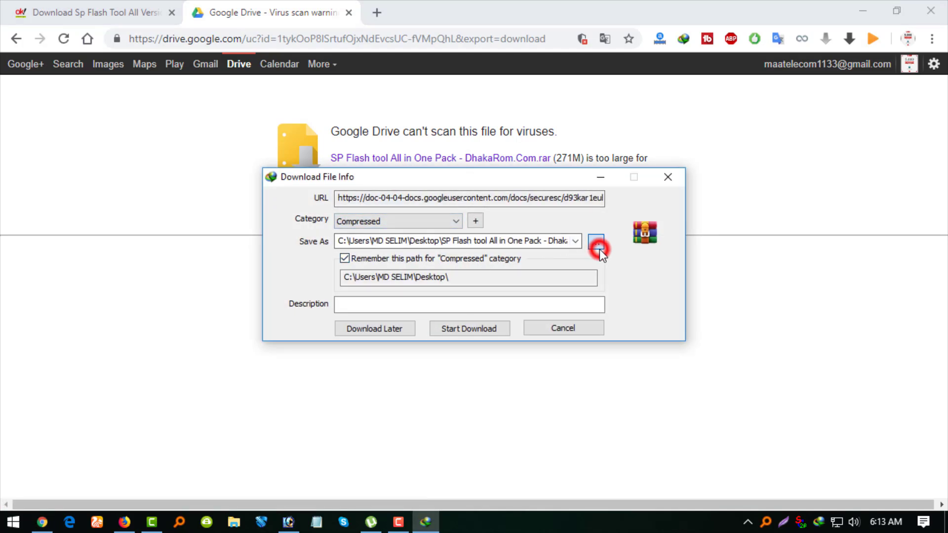
{"action": "scroll", "coordinate": [304, 244], "scroll_direction": "down", "scroll_amount": 1}
{"action": "scroll", "coordinate": [303, 242], "scroll_direction": "up", "scroll_amount": 1}
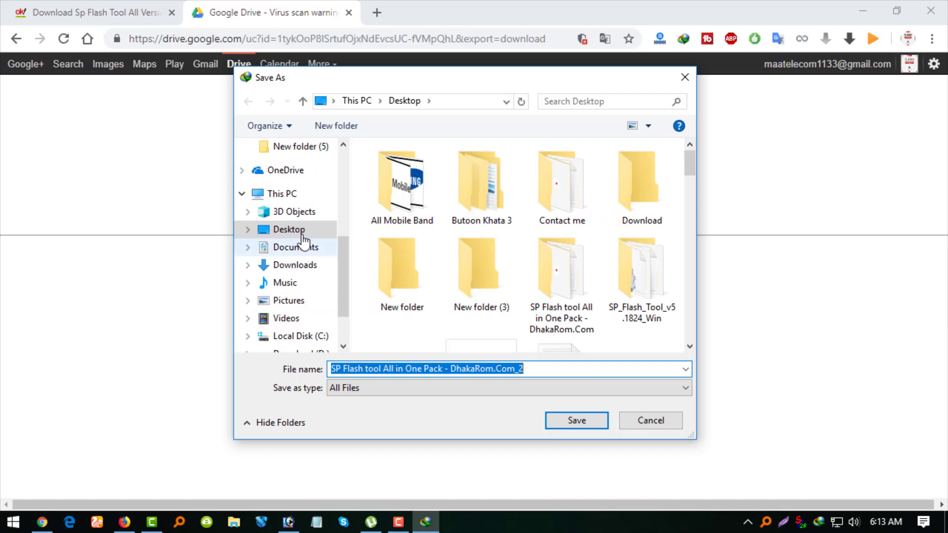
{"action": "left_click", "coordinate": [303, 229]}
{"action": "left_click", "coordinate": [305, 232]}
{"action": "left_click", "coordinate": [304, 217]}
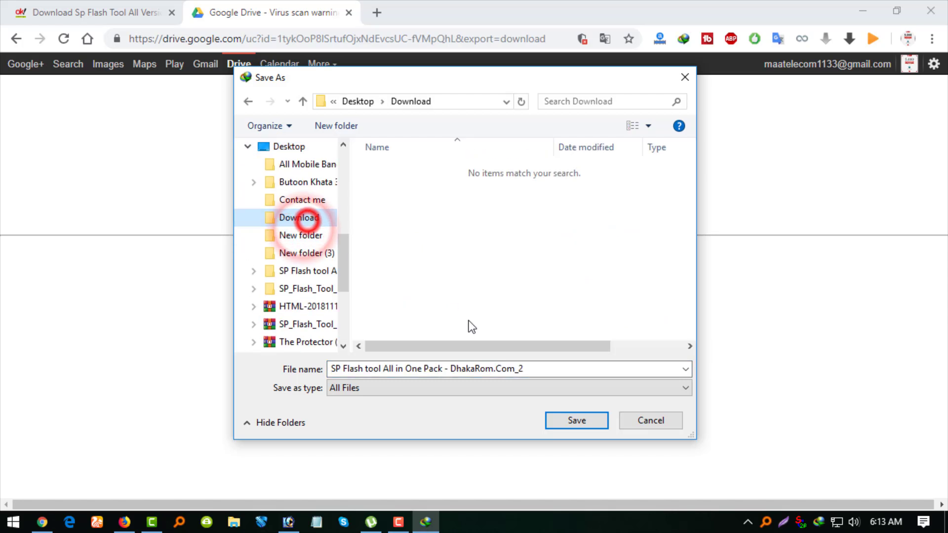
{"action": "left_click", "coordinate": [556, 419]}
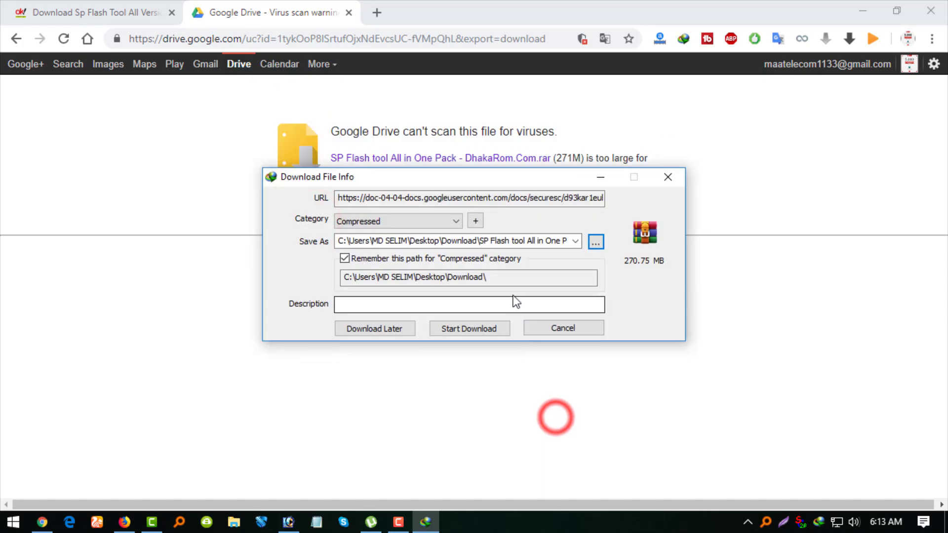
{"action": "left_click", "coordinate": [470, 328]}
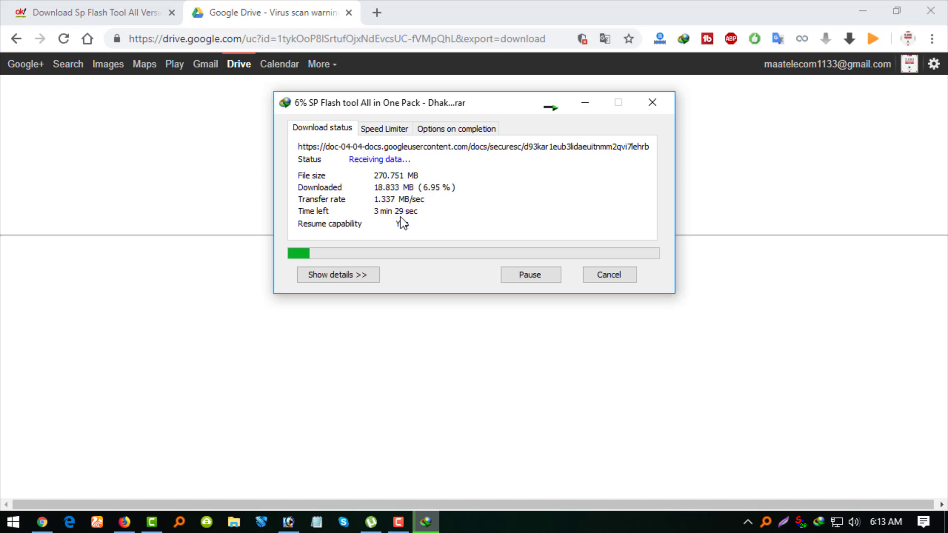
{"action": "left_click", "coordinate": [604, 274]}
{"action": "left_click", "coordinate": [860, 14]}
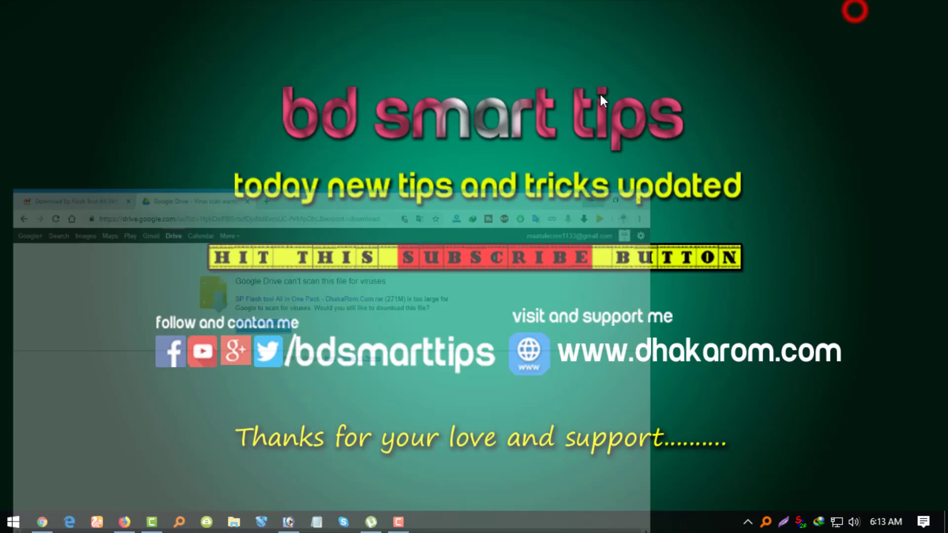
{"action": "right_click", "coordinate": [499, 128]}
{"action": "left_click", "coordinate": [517, 155]}
{"action": "left_click", "coordinate": [529, 174]}
{"action": "left_click", "coordinate": [398, 522]}
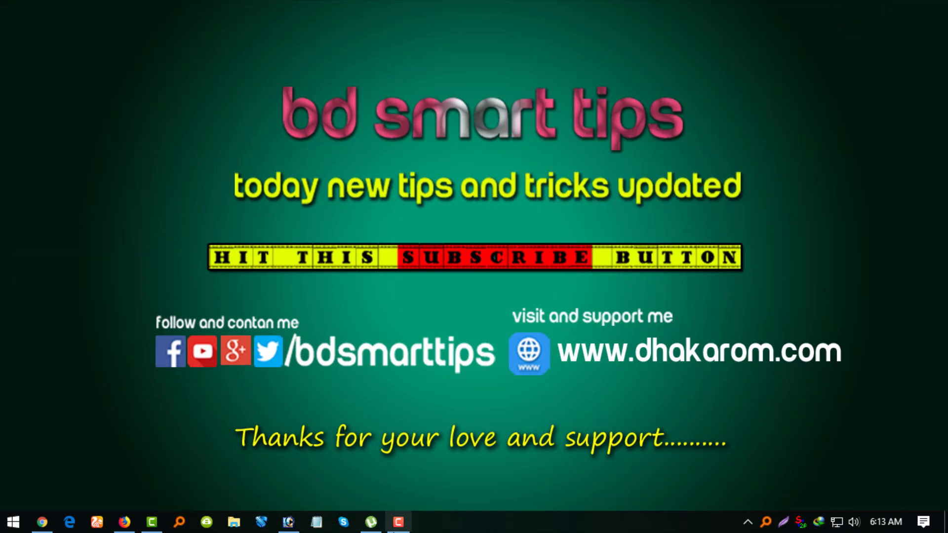
{"action": "left_click", "coordinate": [877, 455]}
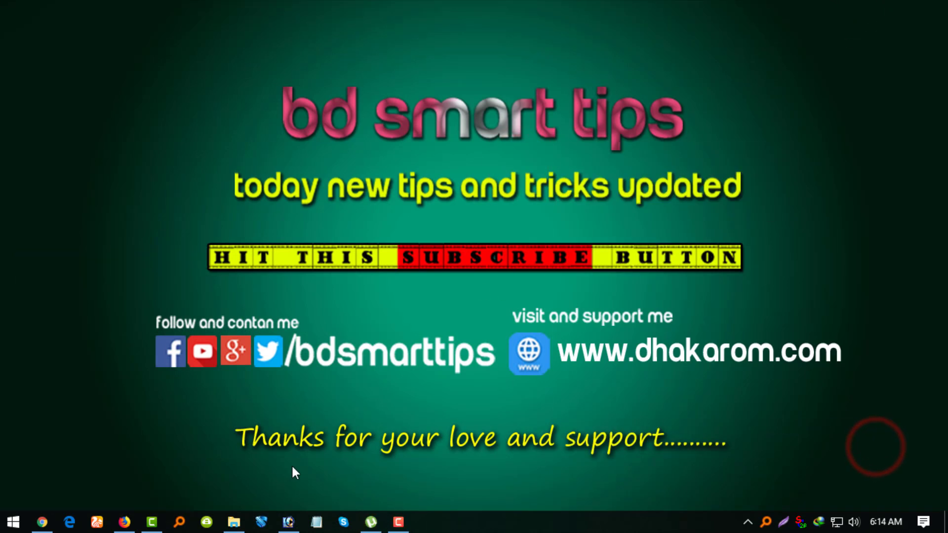
Bring up the Download folder window and widen its Name column until the archive's full name fits
{"action": "left_click", "coordinate": [235, 522]}
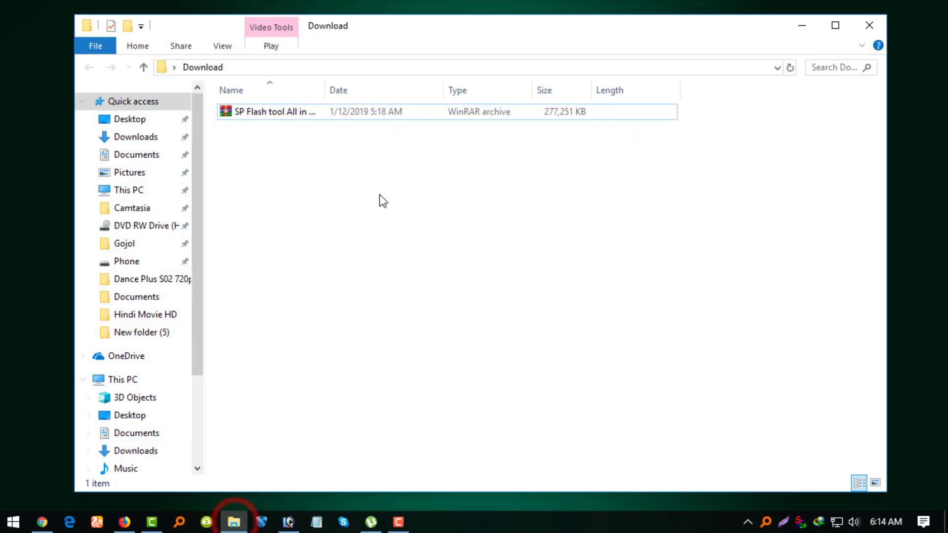
{"action": "left_click_drag", "start_coordinate": [406, 25], "coordinate": [499, 67]}
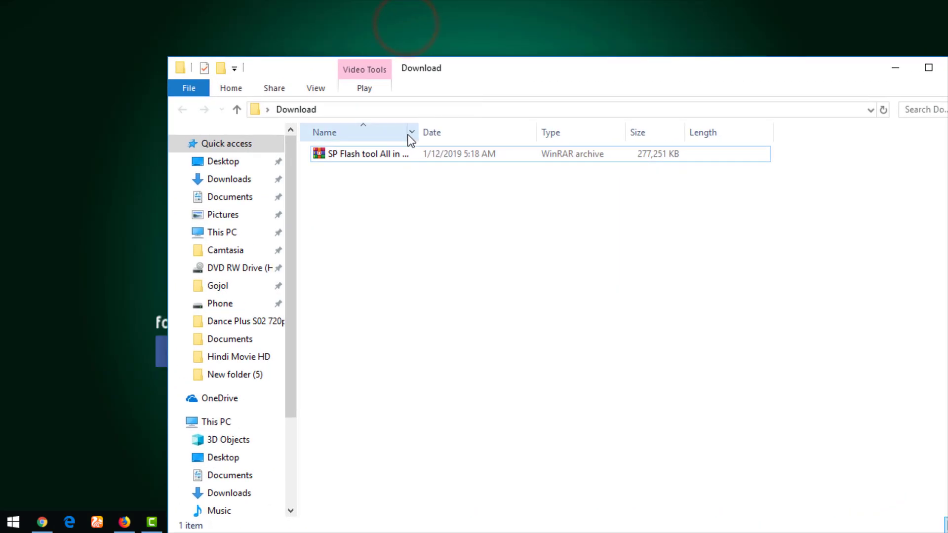
{"action": "left_click_drag", "start_coordinate": [418, 133], "coordinate": [534, 133]}
{"action": "left_click", "coordinate": [525, 202]}
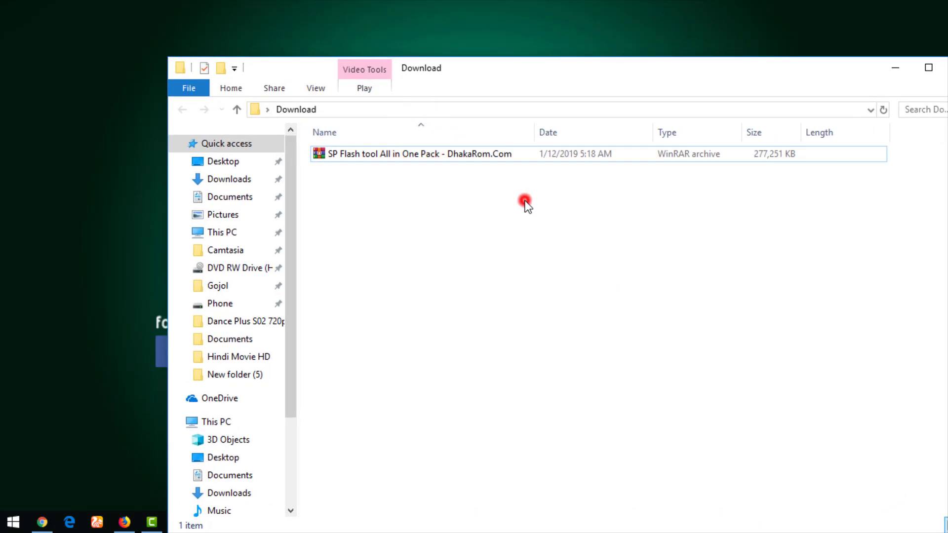
Copy the archive password from the end of the SP Flash tool archive's file name
{"action": "left_click", "coordinate": [452, 159]}
{"action": "left_click", "coordinate": [451, 156]}
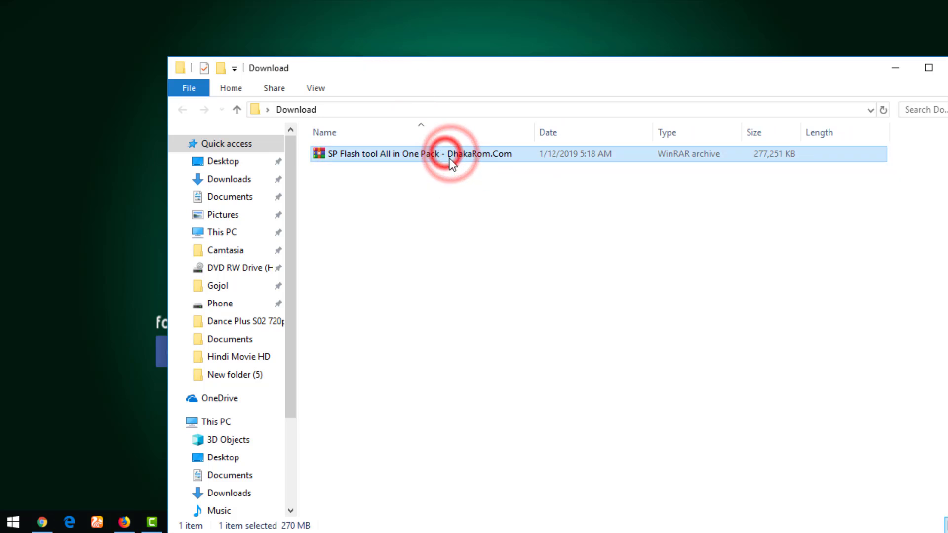
{"action": "left_click", "coordinate": [451, 150]}
{"action": "double_click", "coordinate": [451, 154]}
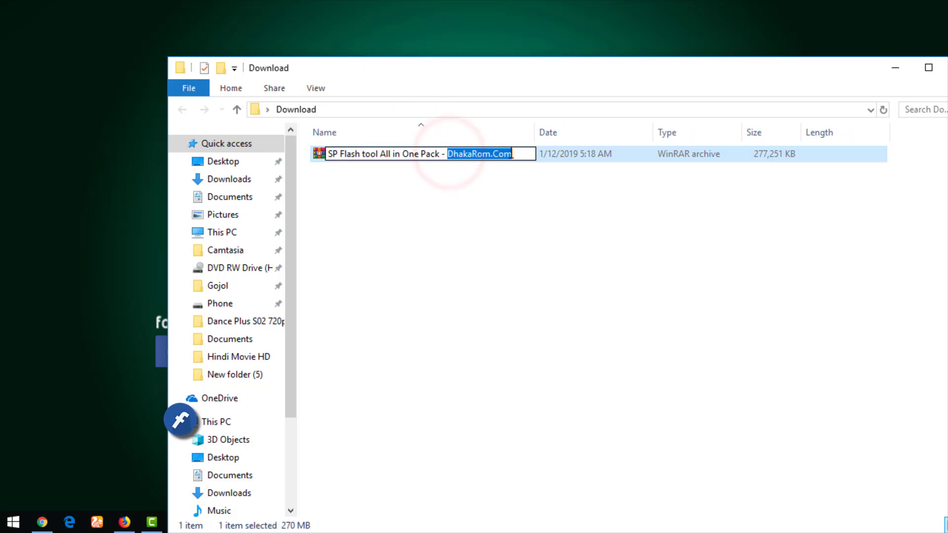
{"action": "right_click", "coordinate": [506, 155]}
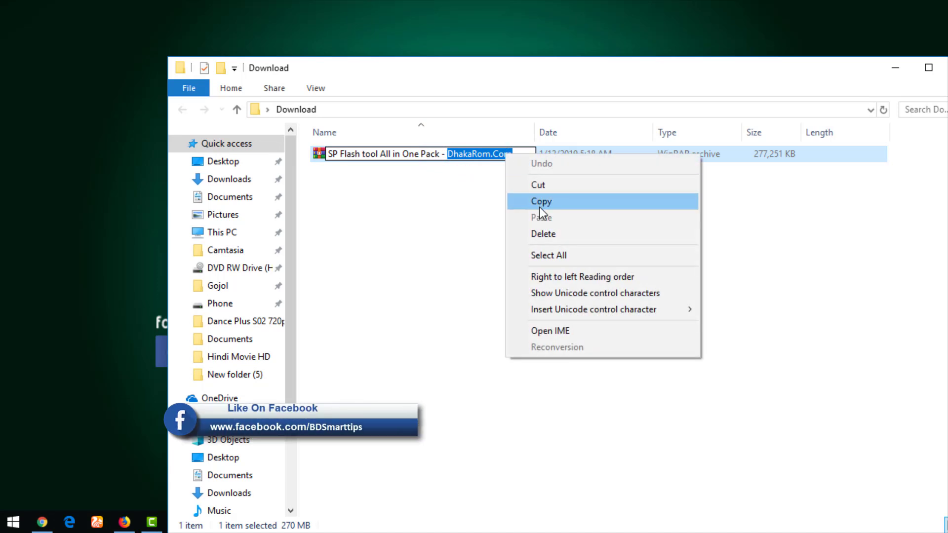
{"action": "left_click", "coordinate": [449, 165]}
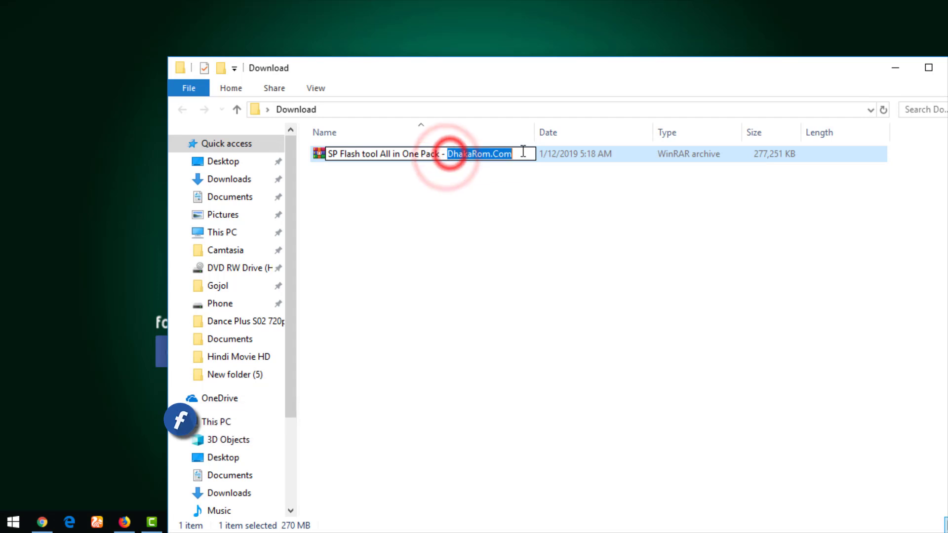
{"action": "right_click", "coordinate": [506, 150]}
{"action": "left_click", "coordinate": [542, 194]}
{"action": "left_click", "coordinate": [519, 198]}
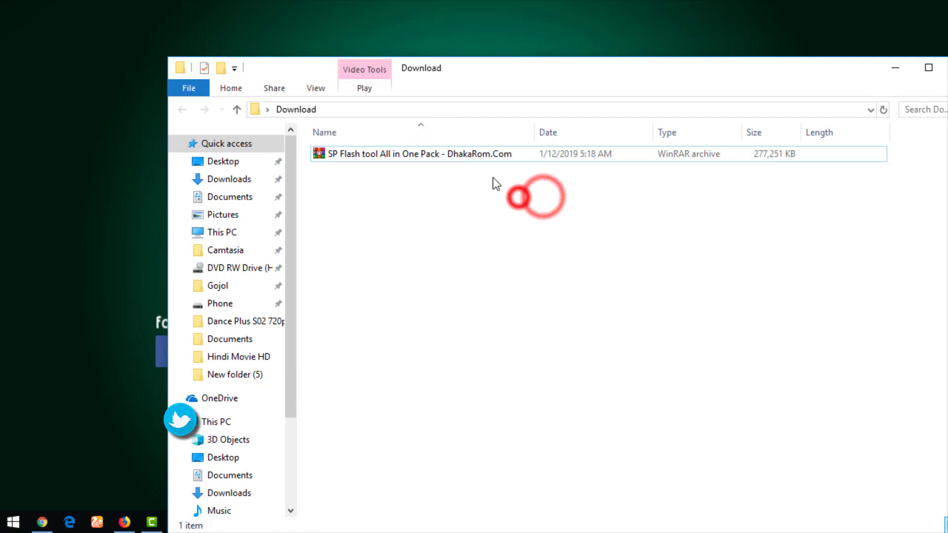
Look over the WinRAR extraction options offered for the SP Flash tool archive
{"action": "right_click", "coordinate": [472, 157]}
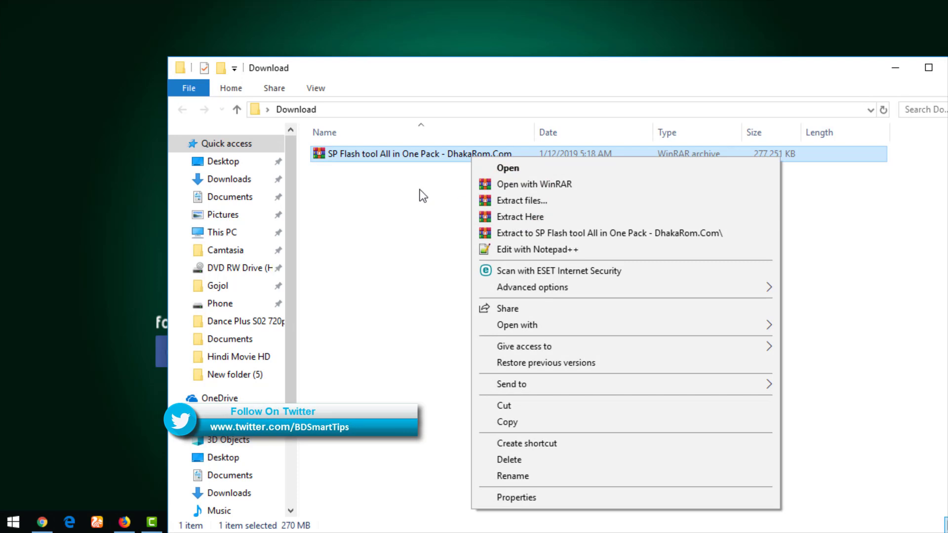
{"action": "left_click", "coordinate": [359, 179]}
{"action": "right_click", "coordinate": [463, 153]}
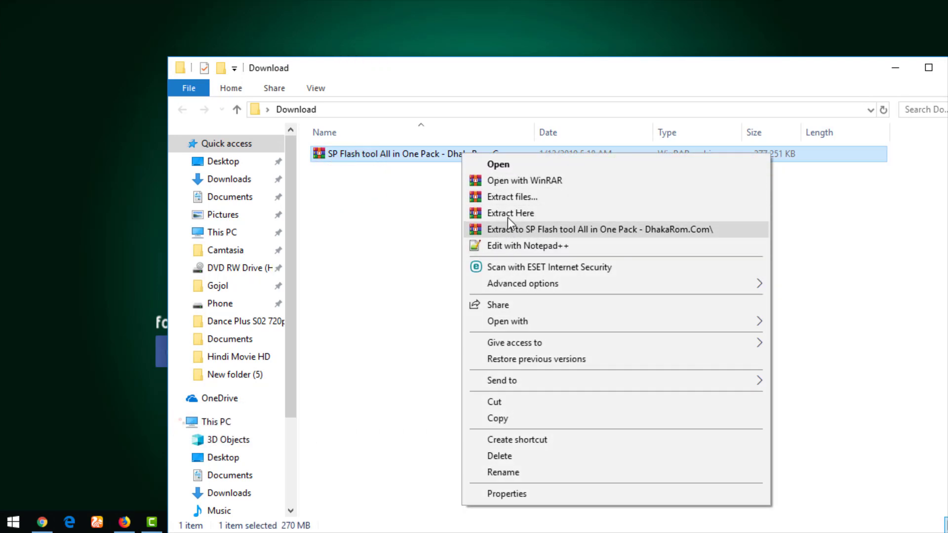
{"action": "left_click", "coordinate": [348, 224]}
Search Google for "rar" in a new browser tab and open the downloads page of the RARLab site
{"action": "left_click", "coordinate": [41, 524]}
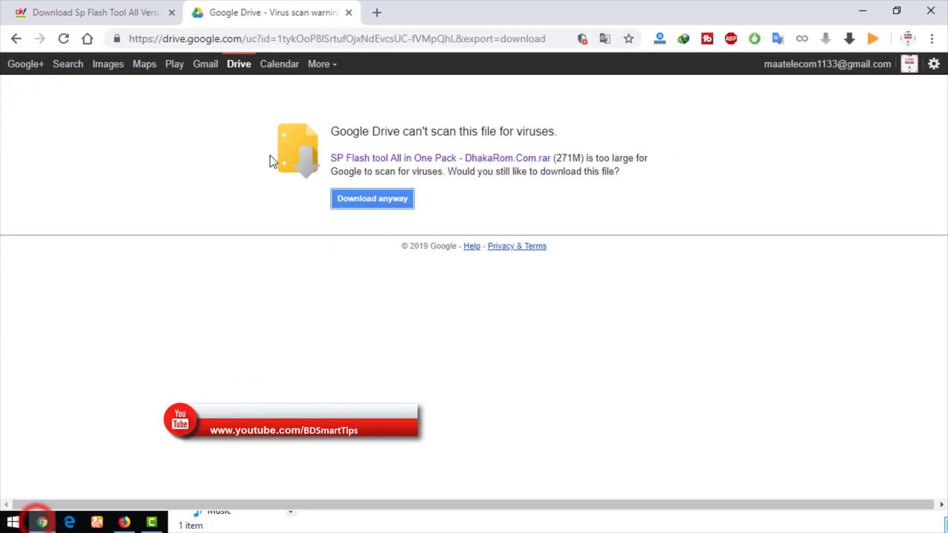
{"action": "left_click", "coordinate": [386, 15]}
{"action": "type", "text": "r"}
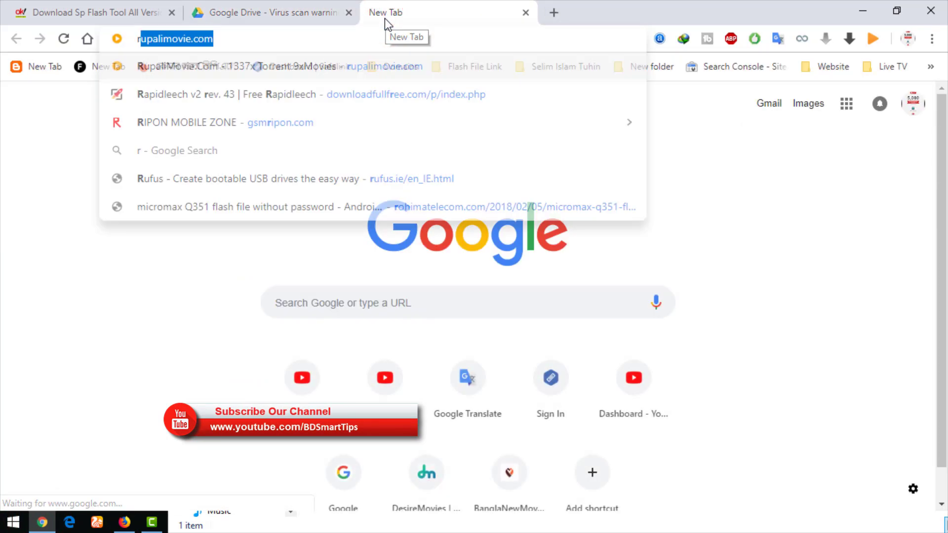
{"action": "type", "text": "ar"}
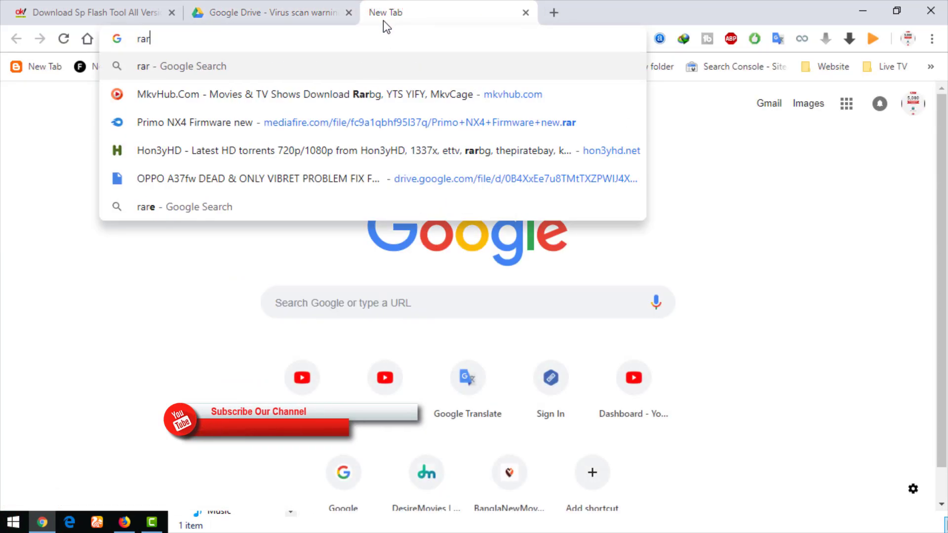
{"action": "key", "text": "Return"}
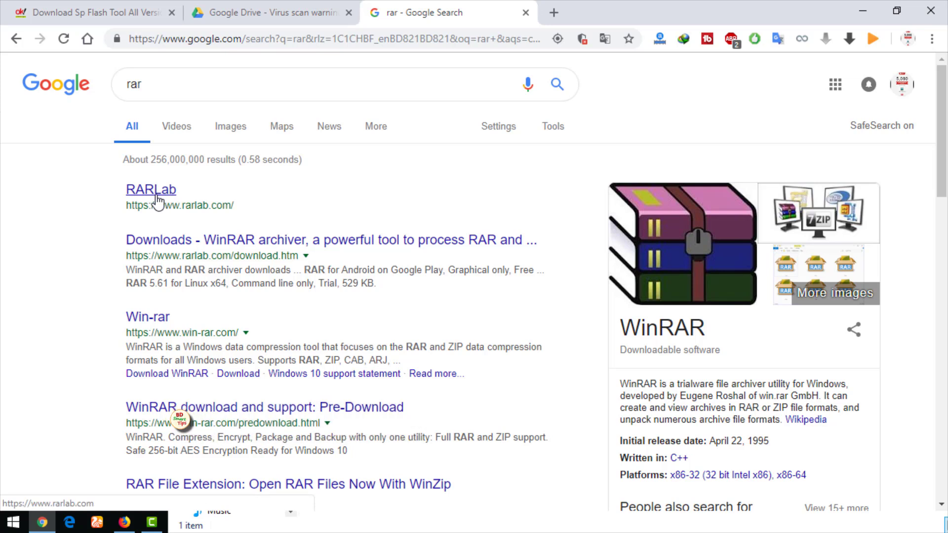
{"action": "left_click", "coordinate": [156, 197]}
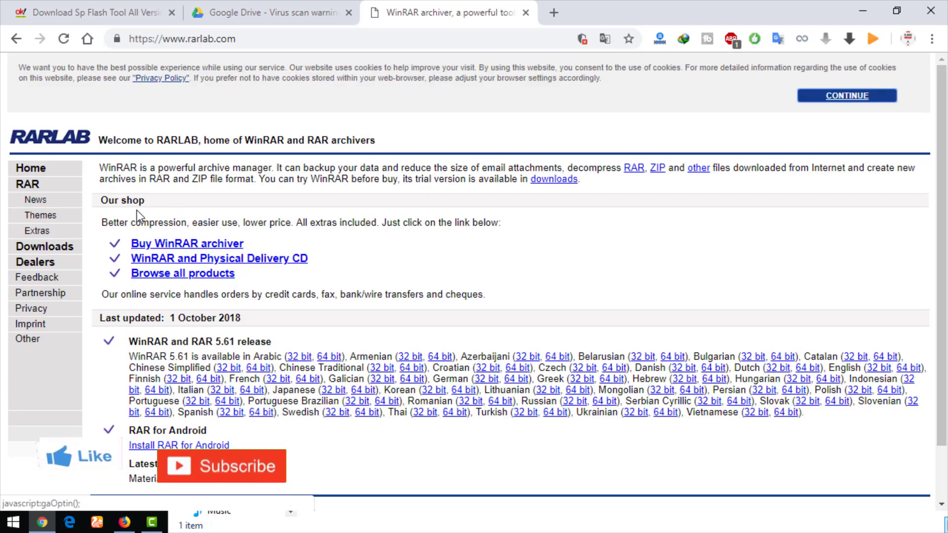
{"action": "scroll", "coordinate": [139, 216], "scroll_direction": "down", "scroll_amount": 2}
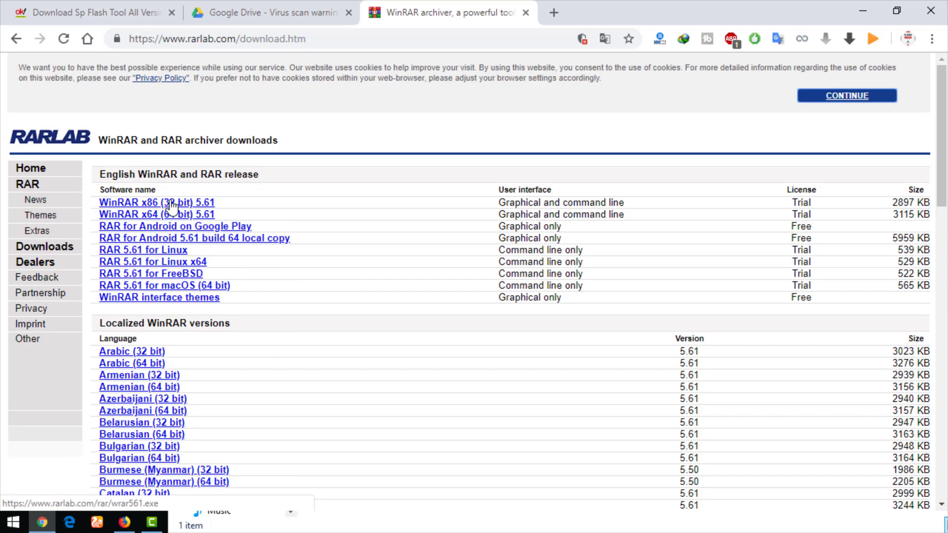
Try to download the English WinRAR x64 (64 bit) 5.61 release from the downloads list
{"action": "double_click", "coordinate": [214, 204]}
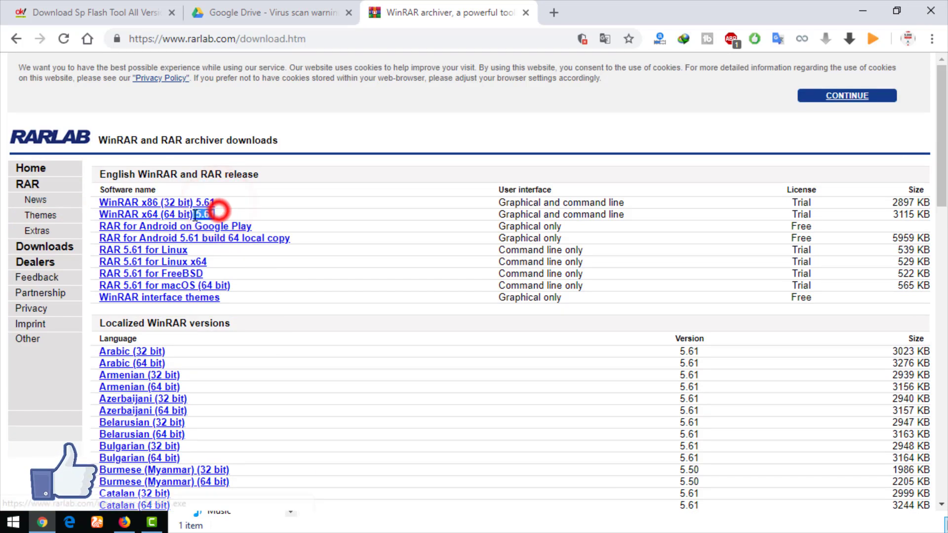
{"action": "double_click", "coordinate": [218, 214]}
{"action": "left_click_drag", "start_coordinate": [233, 214], "coordinate": [99, 203]}
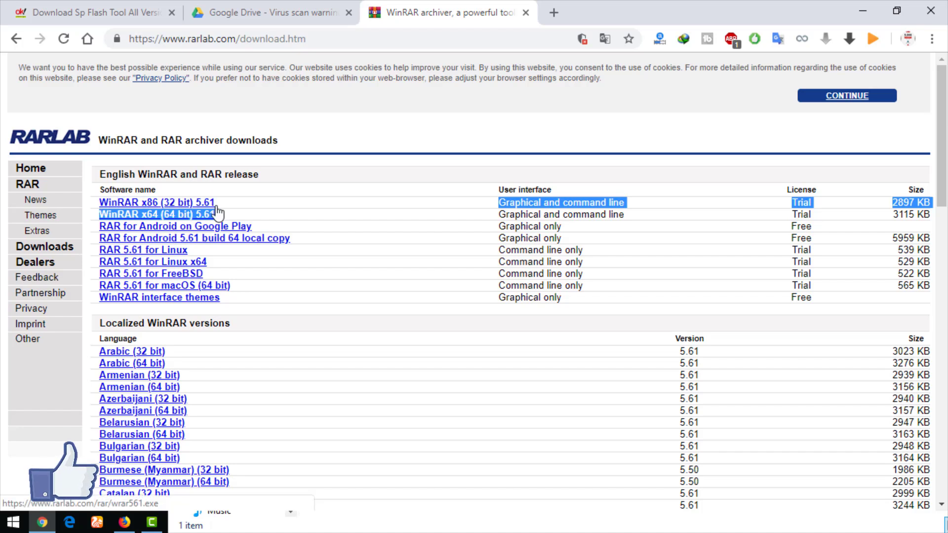
{"action": "left_click", "coordinate": [237, 206]}
{"action": "left_click", "coordinate": [195, 215]}
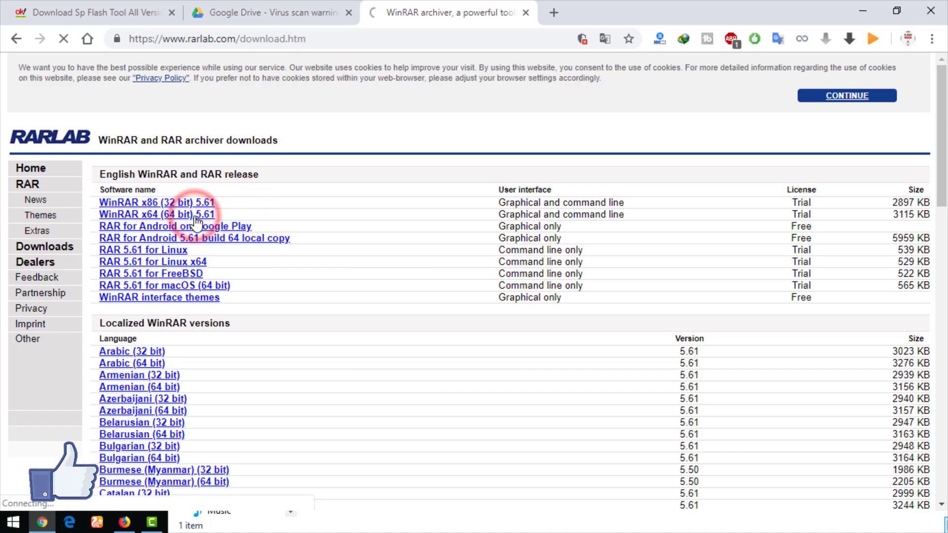
{"action": "left_click", "coordinate": [481, 324]}
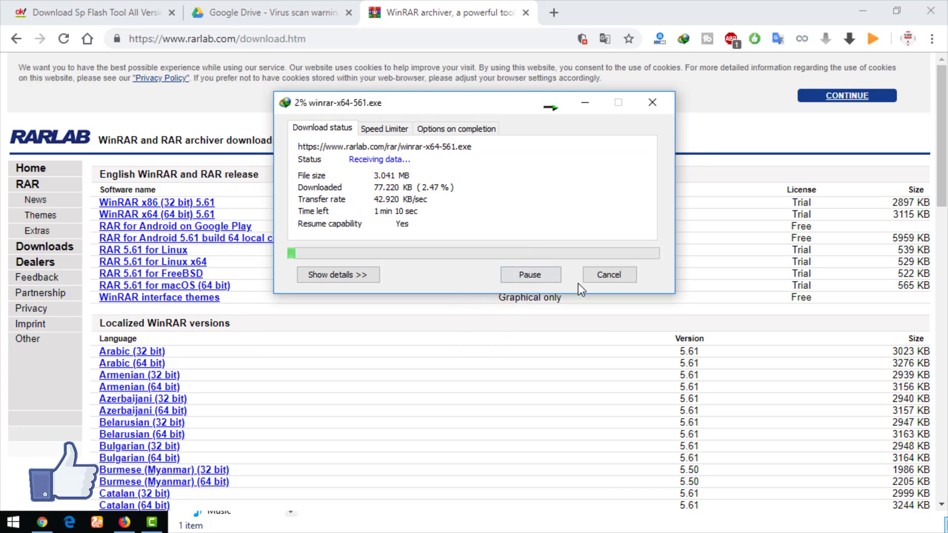
{"action": "left_click", "coordinate": [597, 274]}
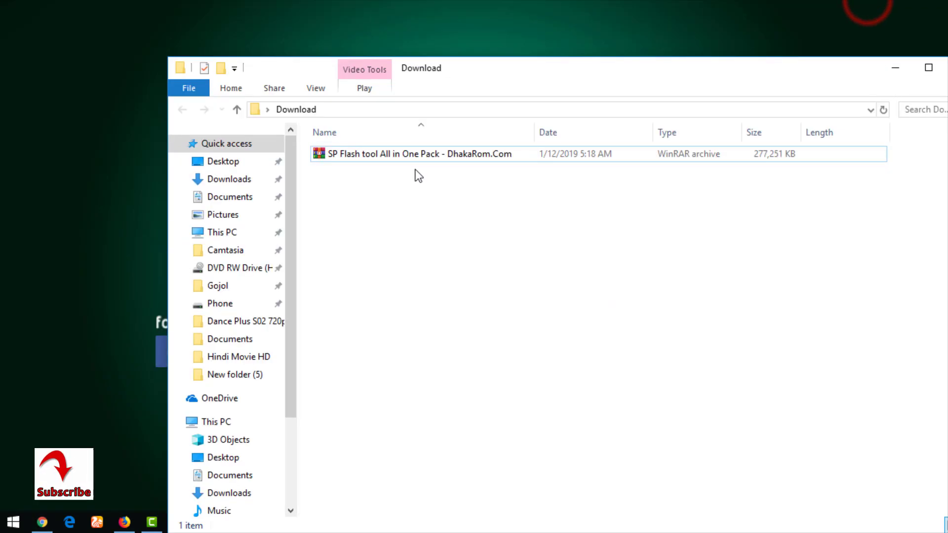
Extract the SP Flash tool All in One Pack archive into the current folder, pasting the copied archive password
{"action": "right_click", "coordinate": [404, 154]}
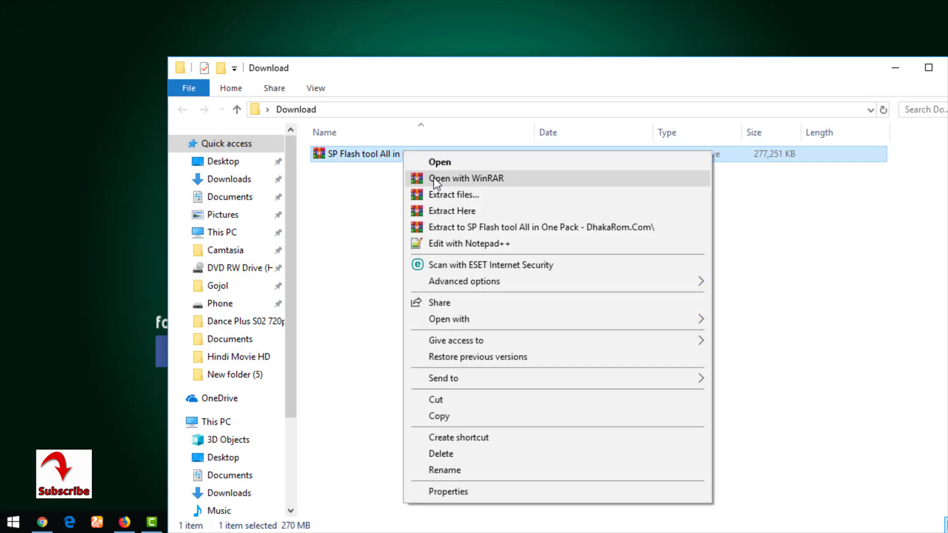
{"action": "left_click", "coordinate": [377, 232]}
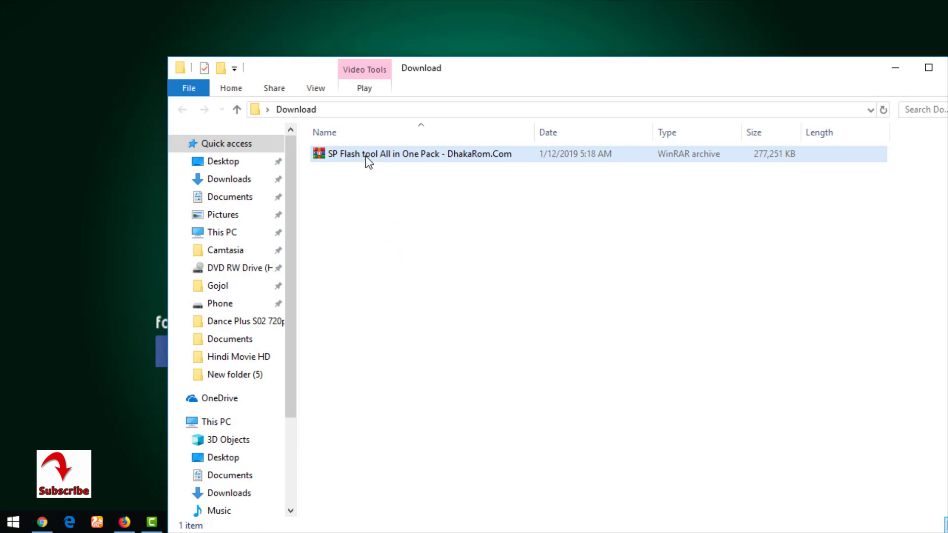
{"action": "right_click", "coordinate": [366, 157]}
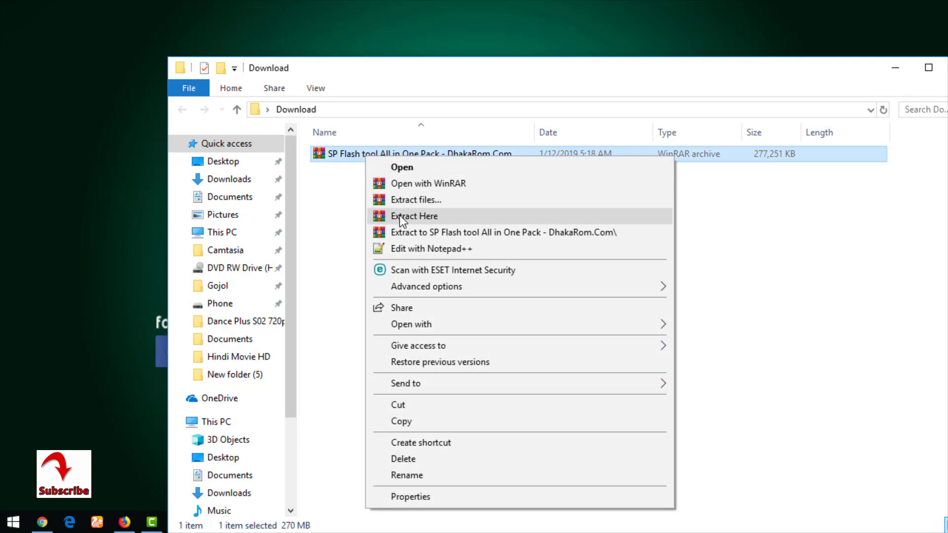
{"action": "left_click", "coordinate": [398, 217]}
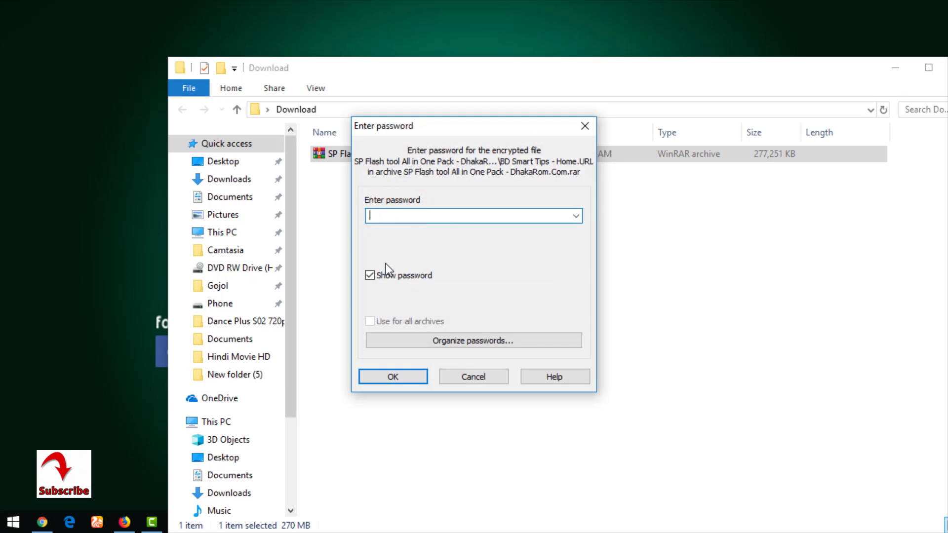
{"action": "right_click", "coordinate": [422, 216]}
{"action": "left_click", "coordinate": [449, 277]}
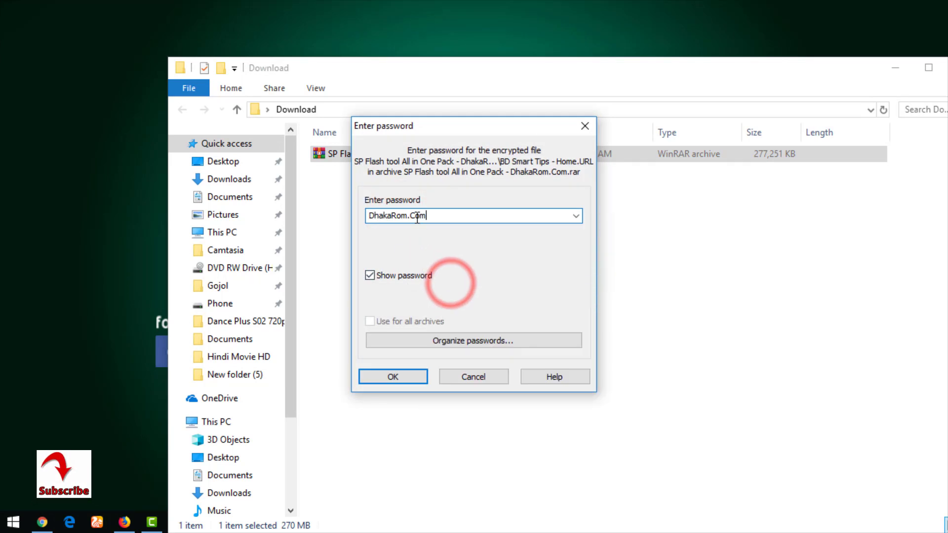
{"action": "double_click", "coordinate": [446, 216]}
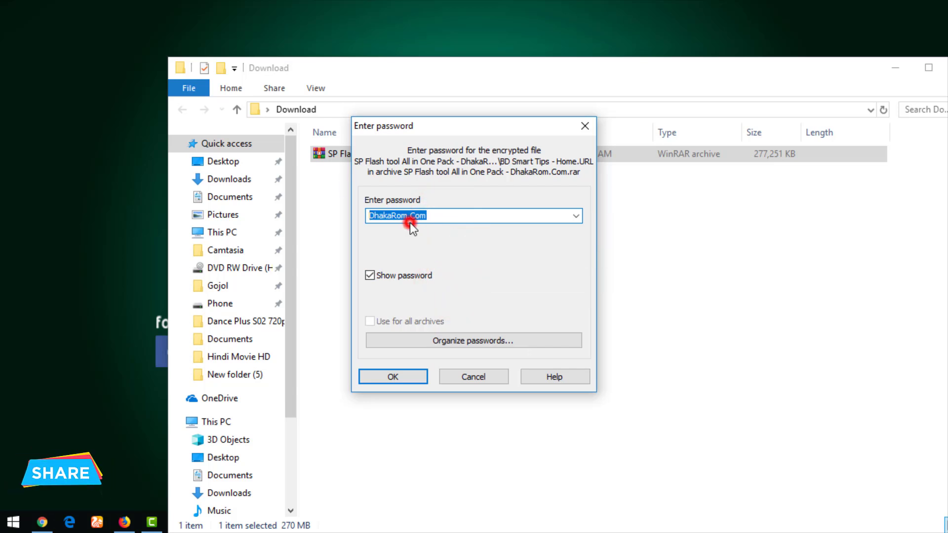
{"action": "double_click", "coordinate": [438, 215]}
{"action": "double_click", "coordinate": [467, 223]}
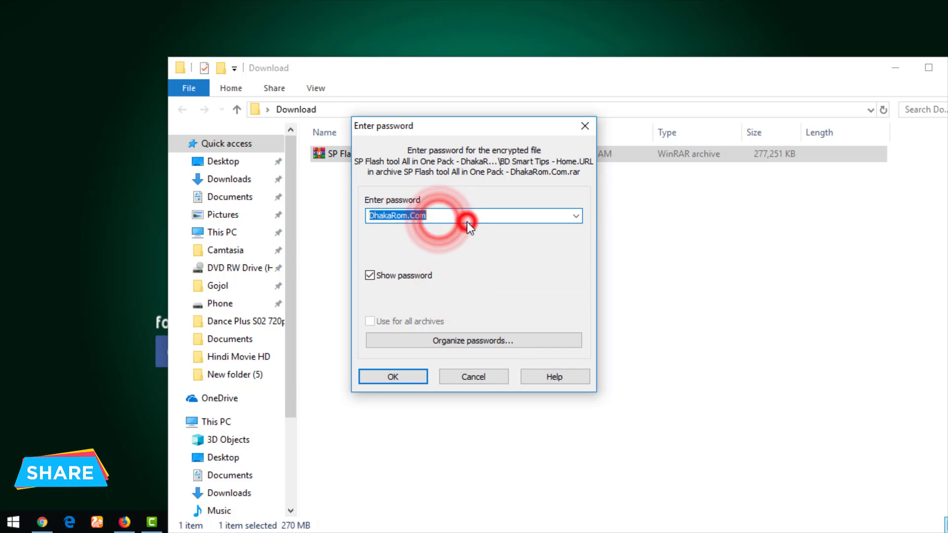
{"action": "left_click", "coordinate": [394, 377]}
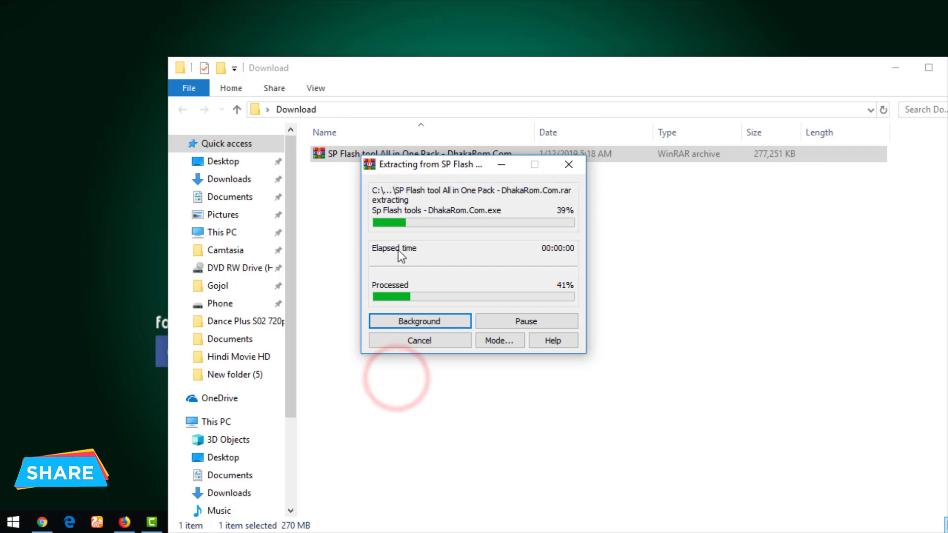
{"action": "left_click", "coordinate": [423, 169]}
{"action": "left_click", "coordinate": [420, 239]}
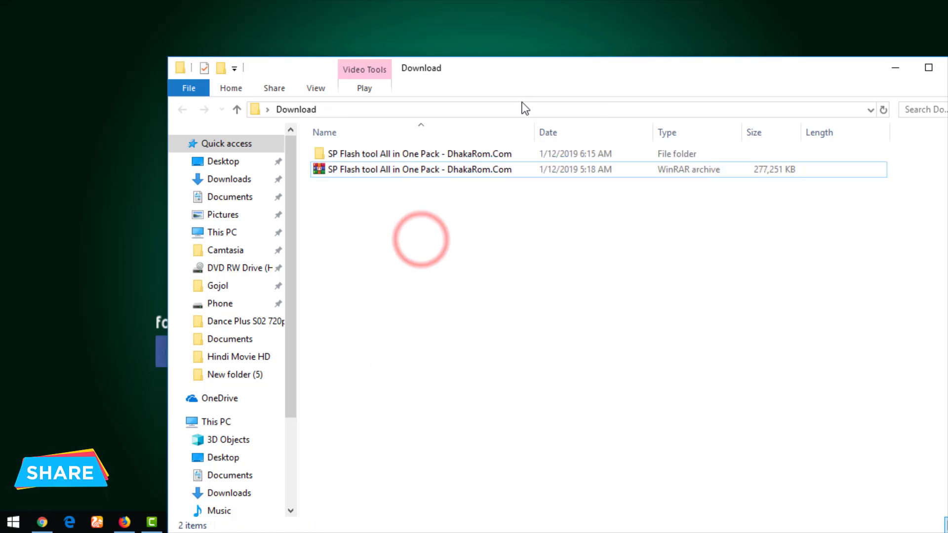
Open the extracted SP Flash tool All in One Pack folder
{"action": "left_click_drag", "start_coordinate": [514, 74], "coordinate": [469, 49]}
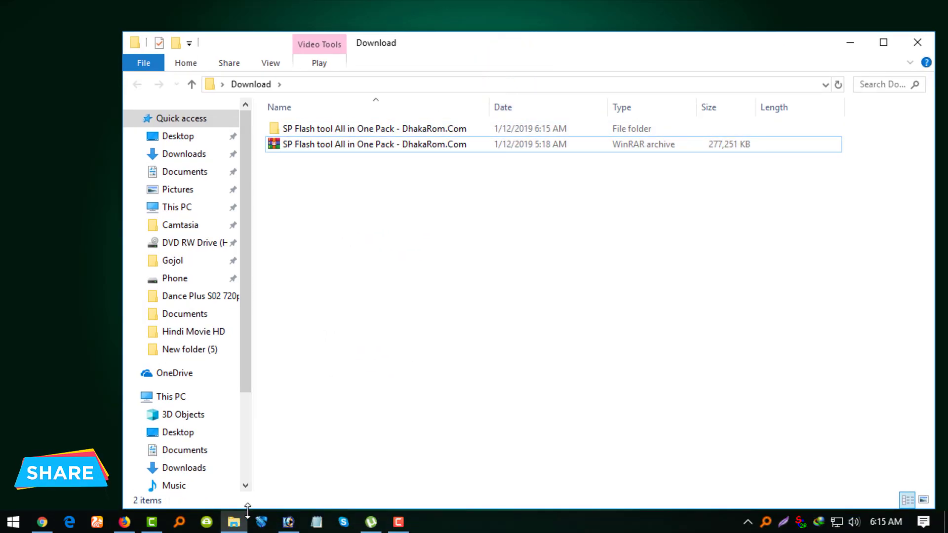
{"action": "double_click", "coordinate": [247, 509]}
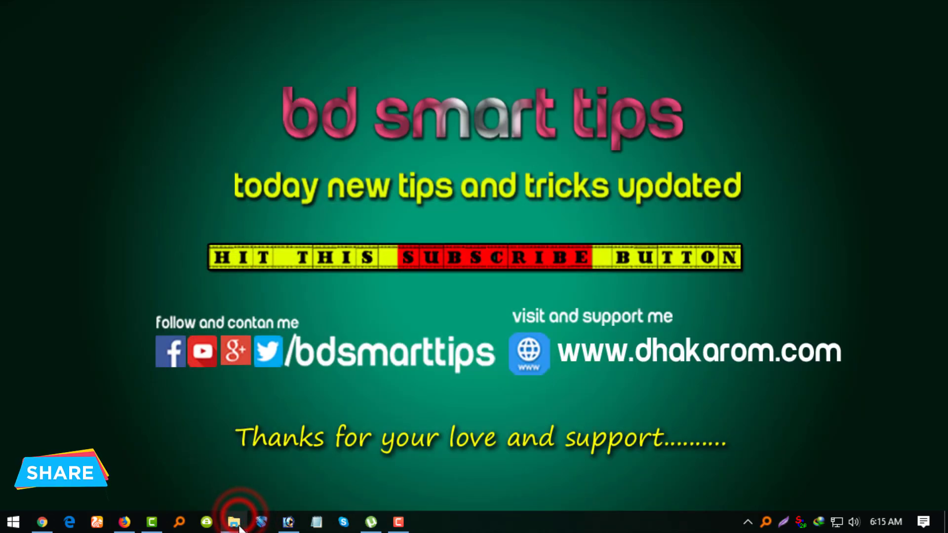
{"action": "left_click", "coordinate": [370, 336]}
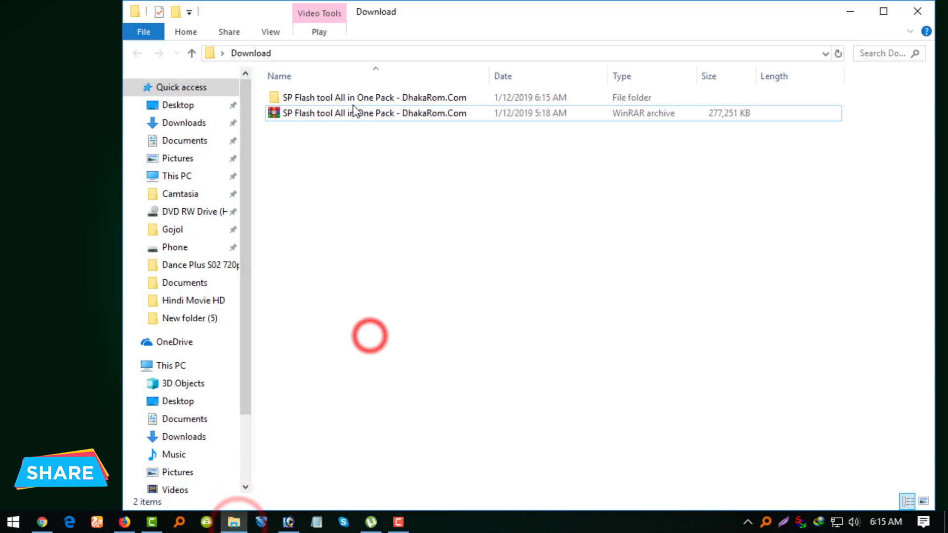
{"action": "double_click", "coordinate": [351, 98]}
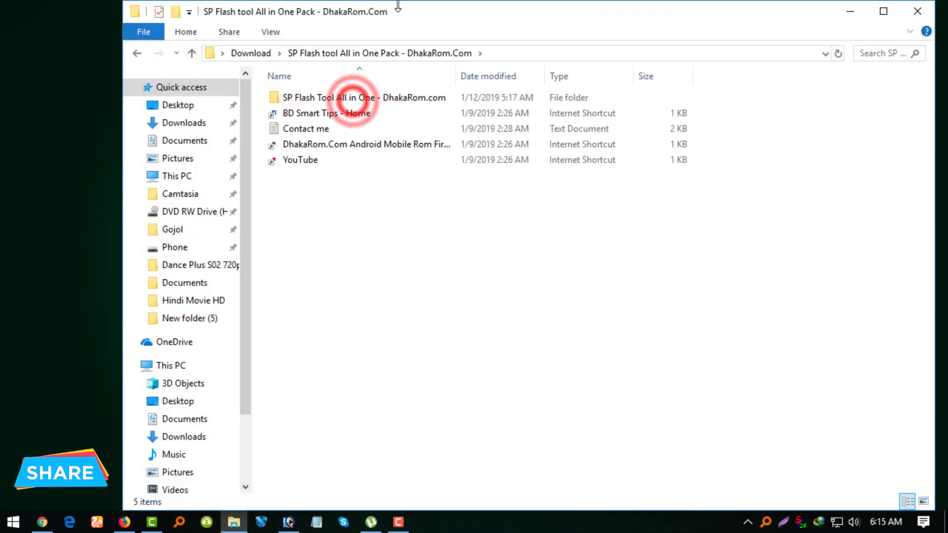
{"action": "left_click_drag", "start_coordinate": [398, 1], "coordinate": [408, 75]}
{"action": "right_click", "coordinate": [331, 320]}
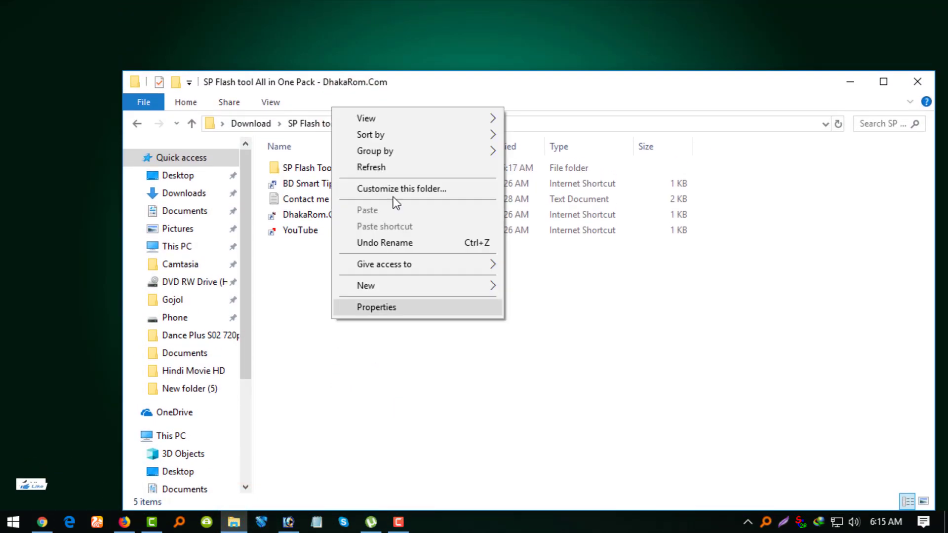
{"action": "left_click", "coordinate": [397, 166]}
{"action": "left_click", "coordinate": [319, 182]}
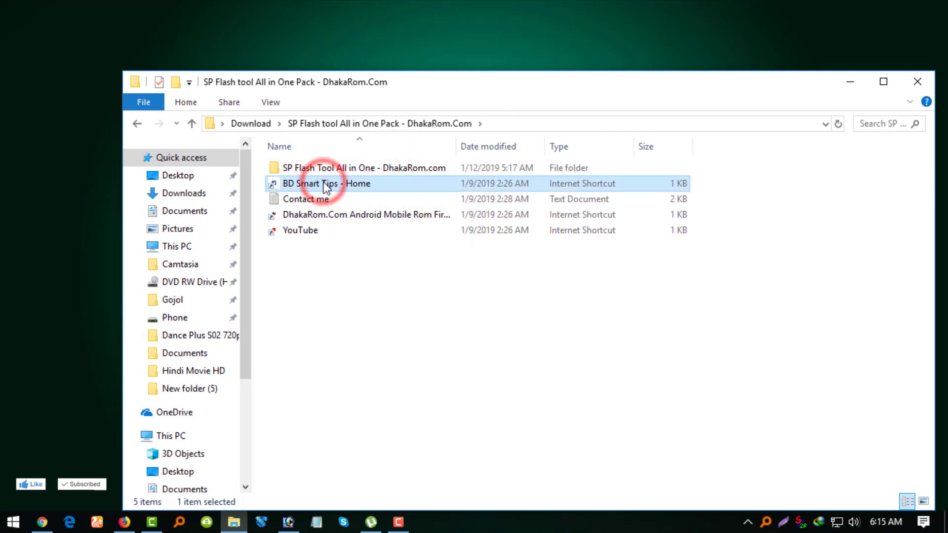
{"action": "right_click", "coordinate": [339, 235]}
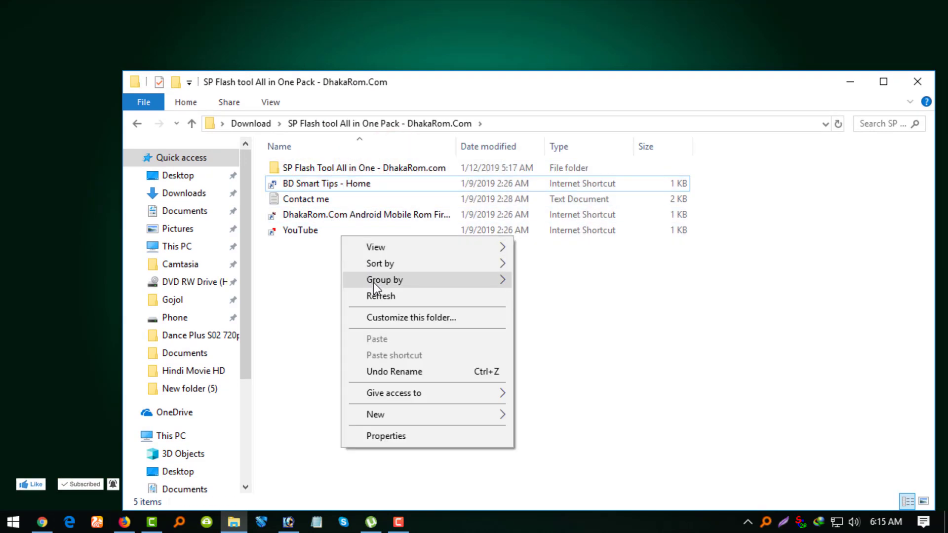
{"action": "left_click", "coordinate": [375, 292]}
{"action": "left_click", "coordinate": [332, 168]}
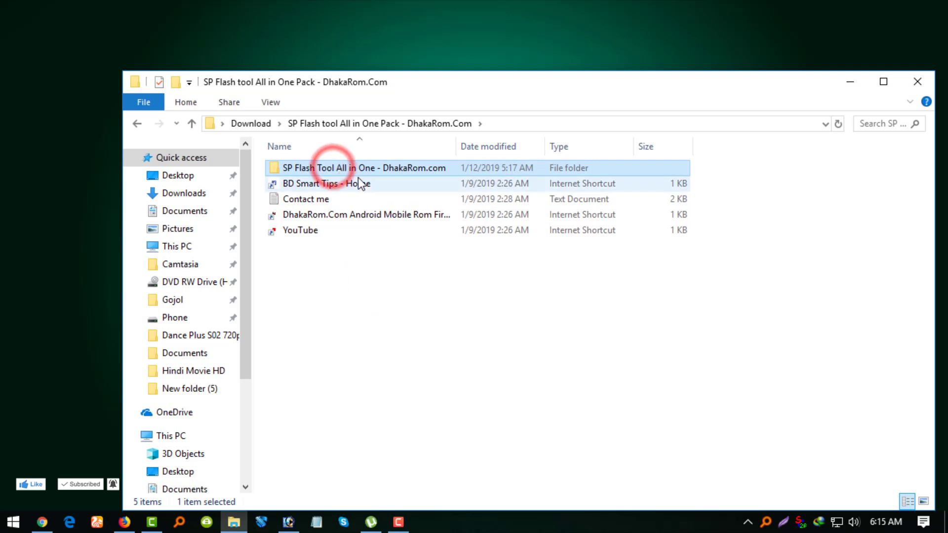
Read through the Contact me text document in the extracted folder and close it
{"action": "double_click", "coordinate": [319, 201]}
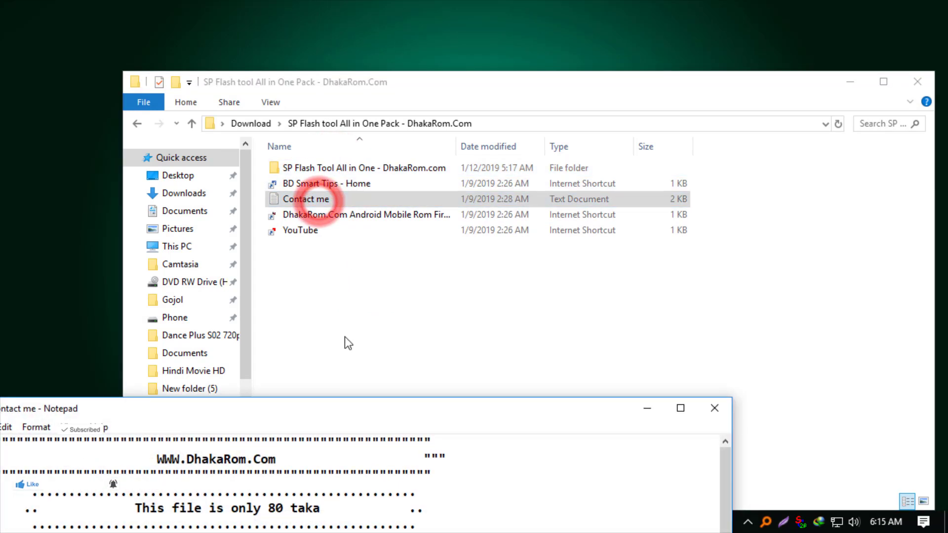
{"action": "left_click_drag", "start_coordinate": [398, 416], "coordinate": [519, 89]}
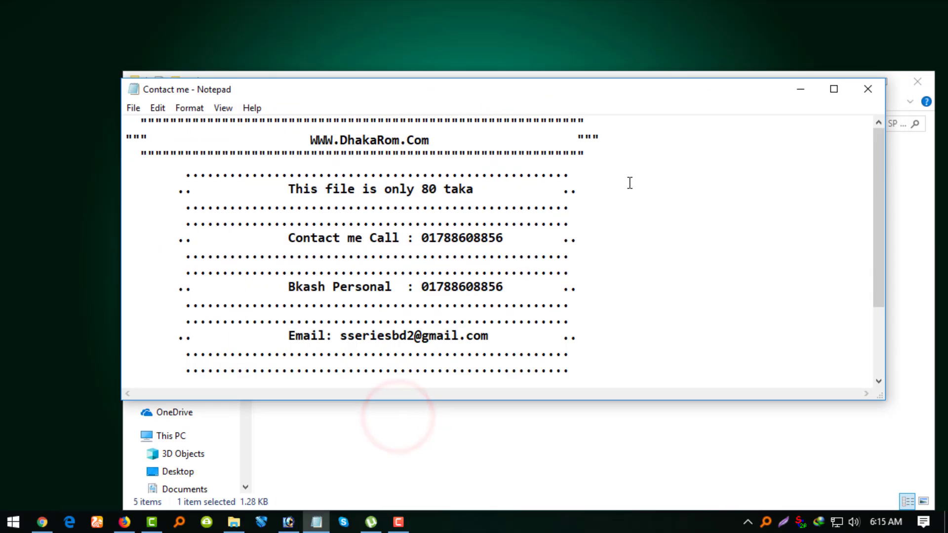
{"action": "scroll", "coordinate": [629, 183], "scroll_direction": "down", "scroll_amount": 2}
{"action": "scroll", "coordinate": [615, 171], "scroll_direction": "up", "scroll_amount": 2}
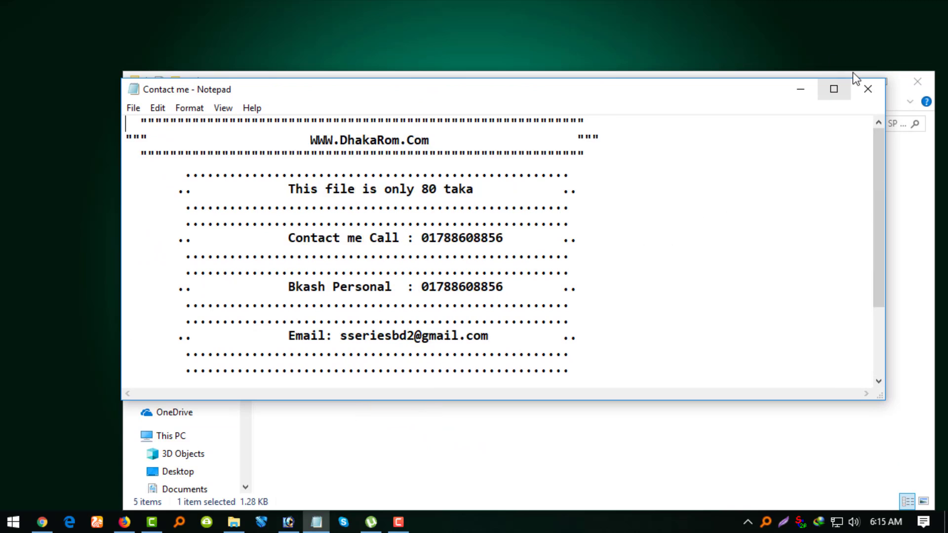
{"action": "left_click", "coordinate": [867, 89]}
{"action": "left_click", "coordinate": [613, 254]}
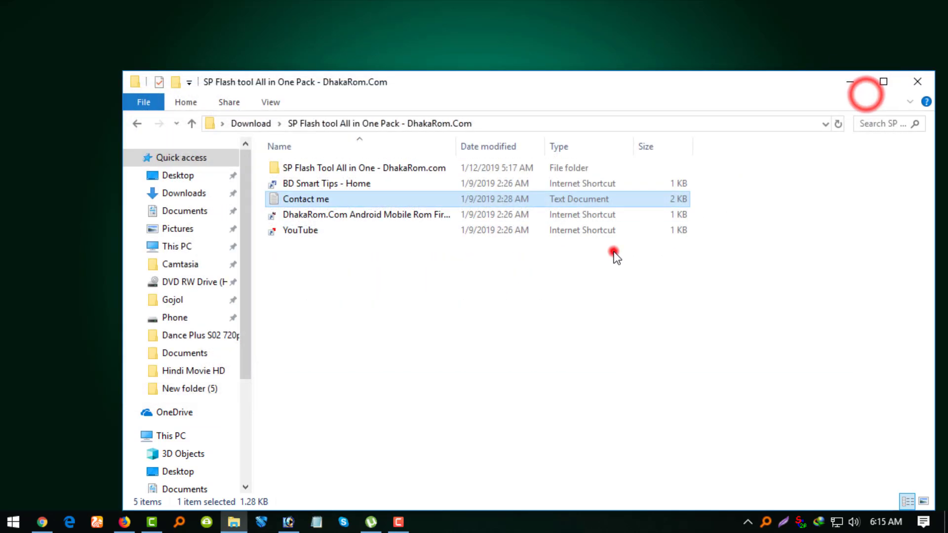
Open the SP Flash Tool All in One subfolder and launch the Sp Flash tools installer application
{"action": "left_click", "coordinate": [393, 169]}
{"action": "double_click", "coordinate": [416, 173]}
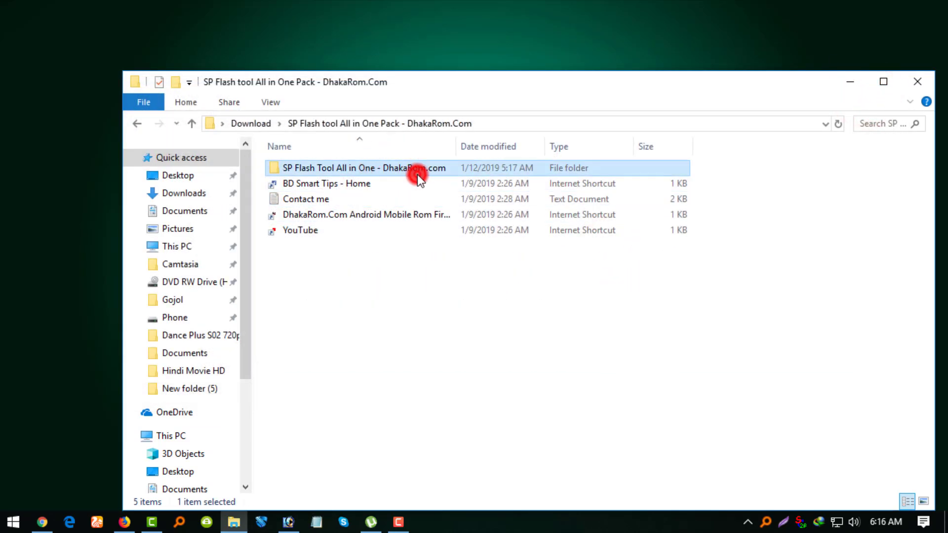
{"action": "left_click", "coordinate": [310, 336]}
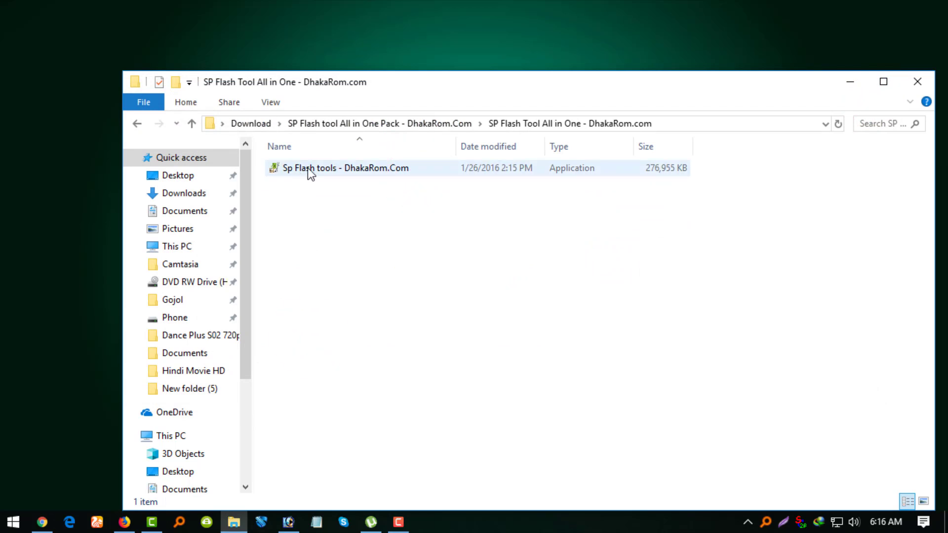
{"action": "right_click", "coordinate": [308, 168]}
{"action": "left_click", "coordinate": [336, 138]}
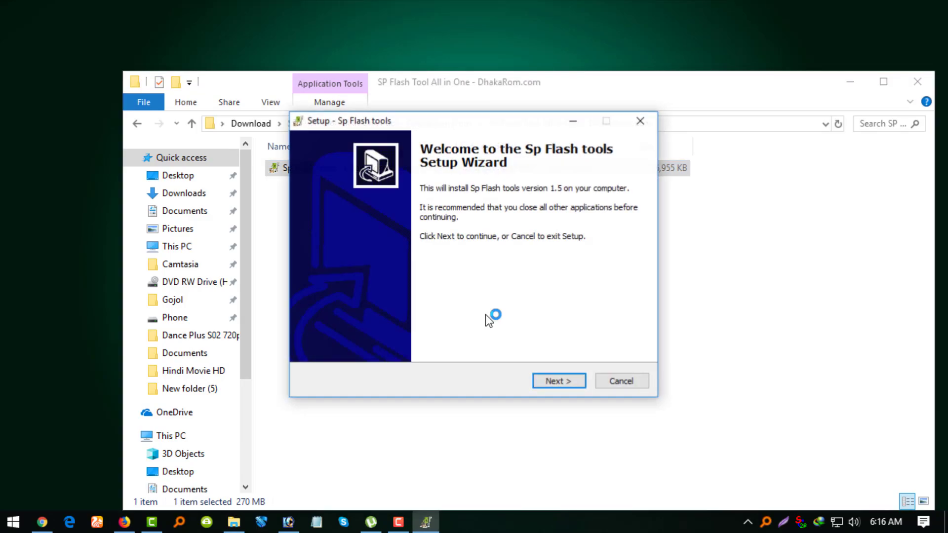
Install Sp Flash tools into C:\Program Files (x86)\Sp Flash tools with the Sp Flash tools Start Menu folder and a desktop icon
{"action": "key", "text": "Return"}
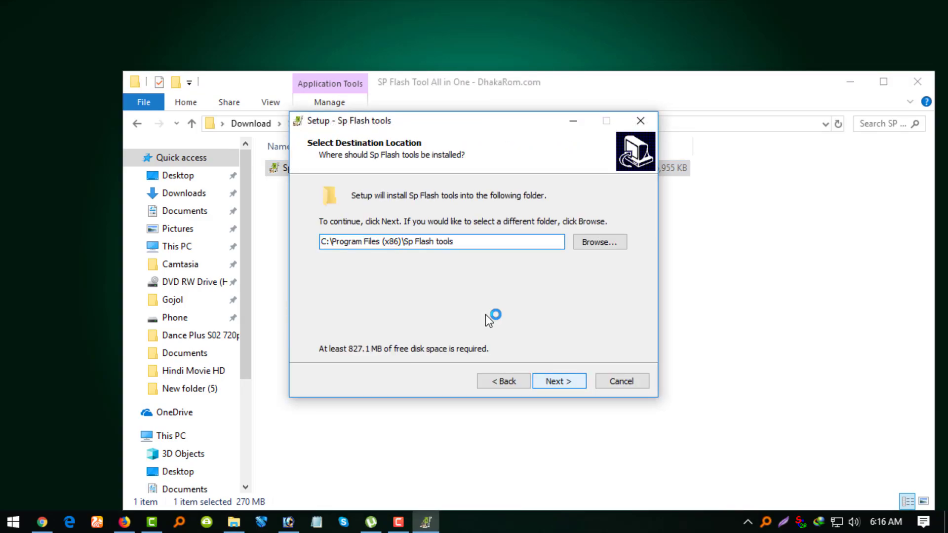
{"action": "key", "text": "Return"}
{"action": "key", "text": "Return"}
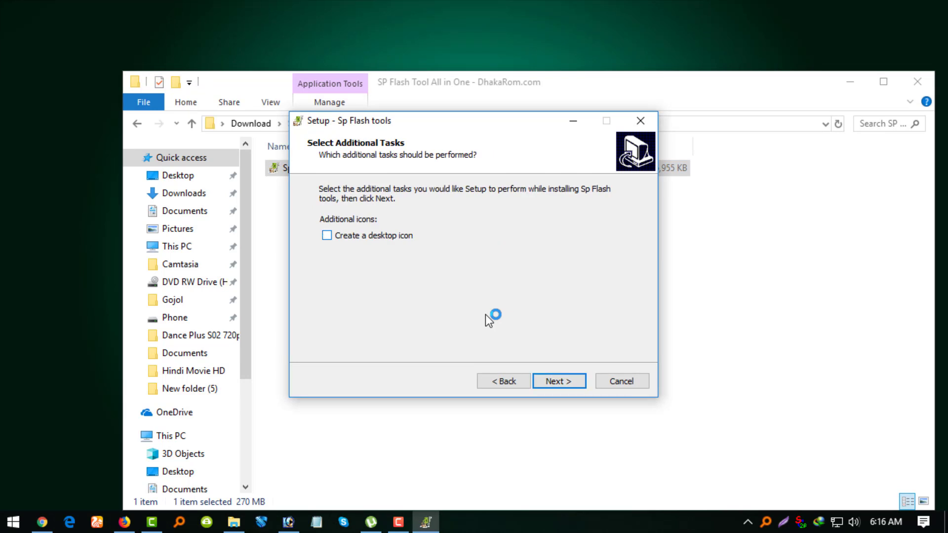
{"action": "key", "text": "Return"}
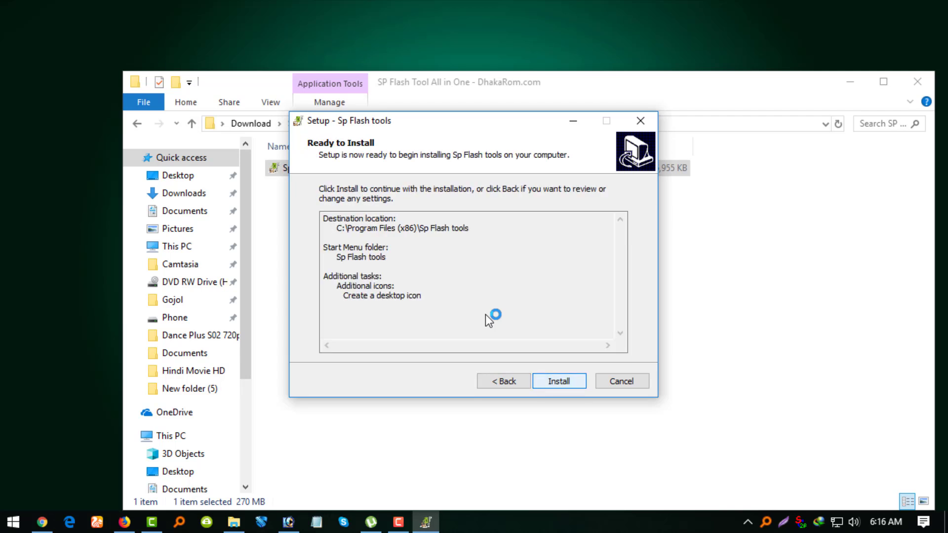
{"action": "key", "text": "Return"}
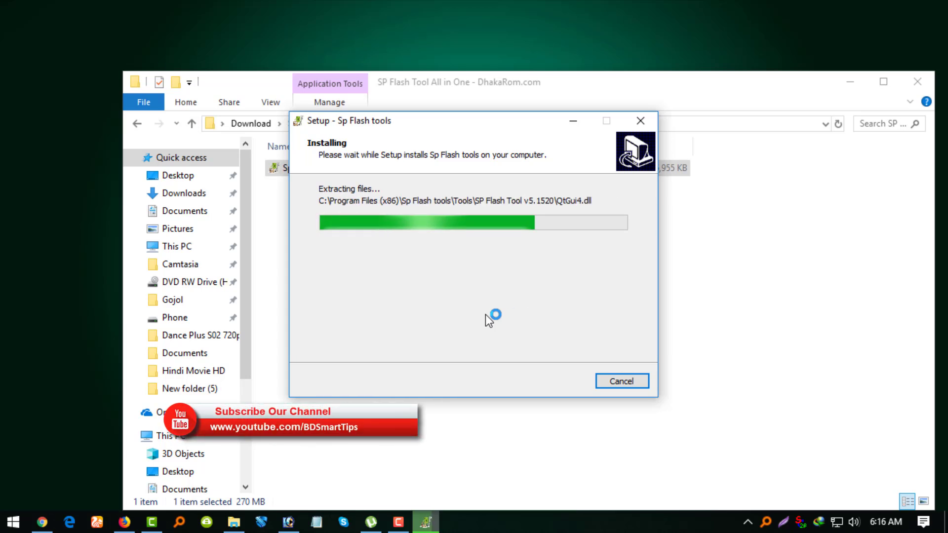
{"action": "right_click", "coordinate": [63, 58]}
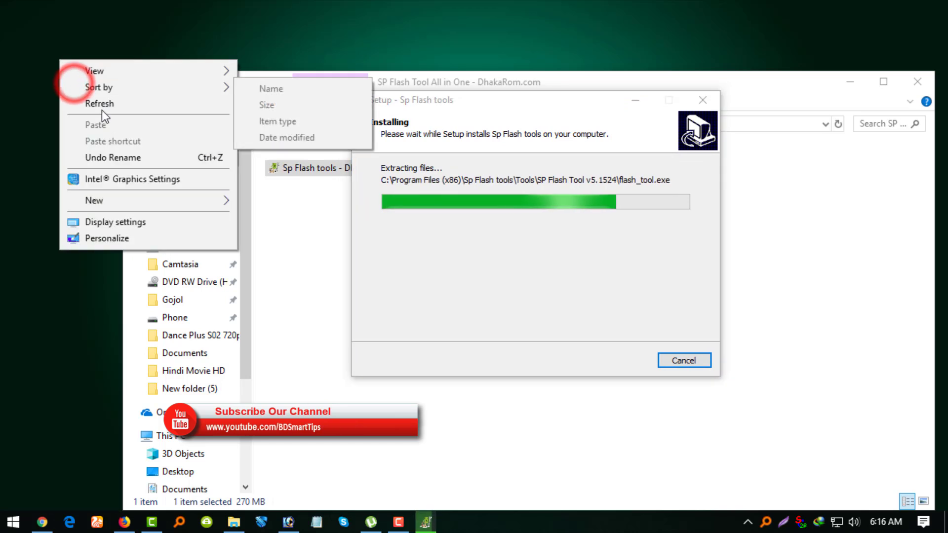
{"action": "right_click", "coordinate": [38, 75]}
{"action": "left_click", "coordinate": [78, 119]}
{"action": "right_click", "coordinate": [37, 72]}
{"action": "left_click", "coordinate": [73, 117]}
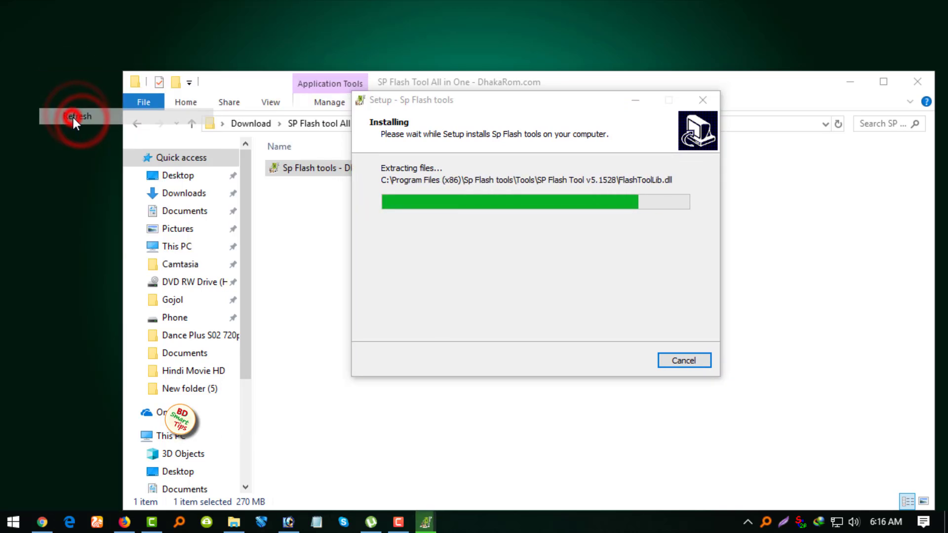
{"action": "right_click", "coordinate": [46, 99]}
{"action": "left_click", "coordinate": [80, 147]}
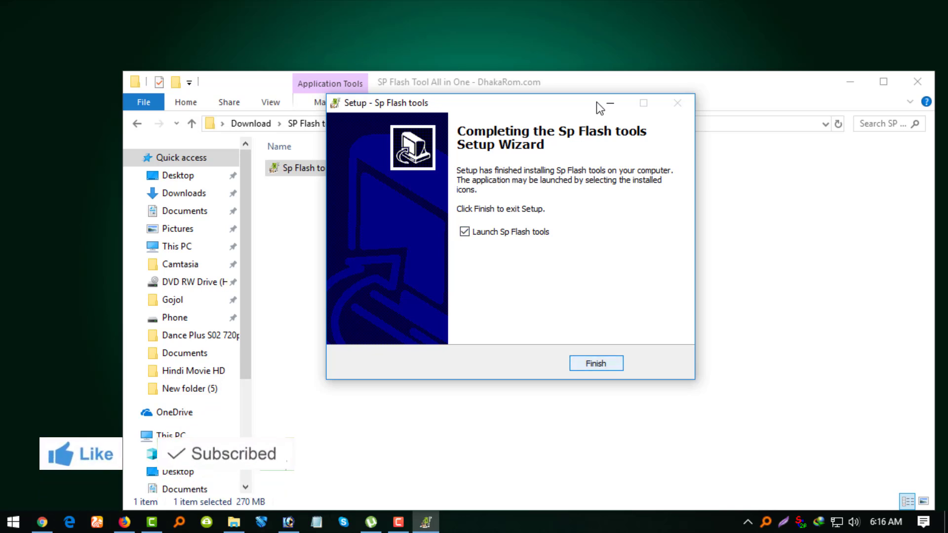
Finish the setup with Sp Flash tools launched, then run SP Flash Tool v3.1344 from it and close that tool's window
{"action": "key", "text": "Return"}
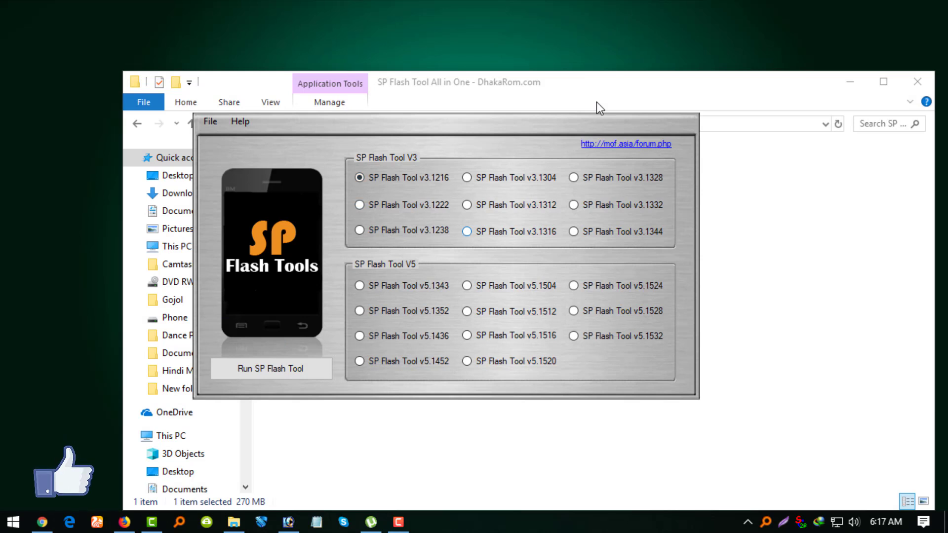
{"action": "key", "text": "space"}
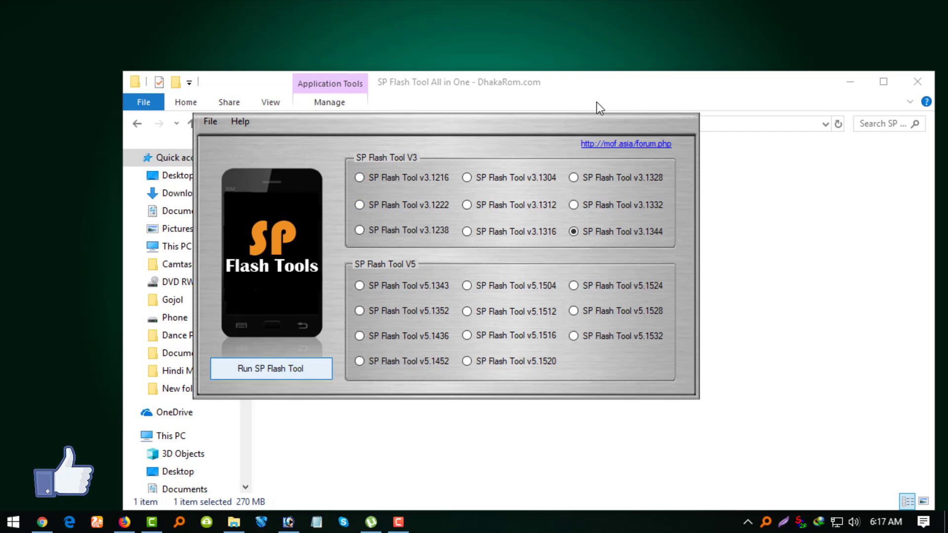
{"action": "key", "text": "Return"}
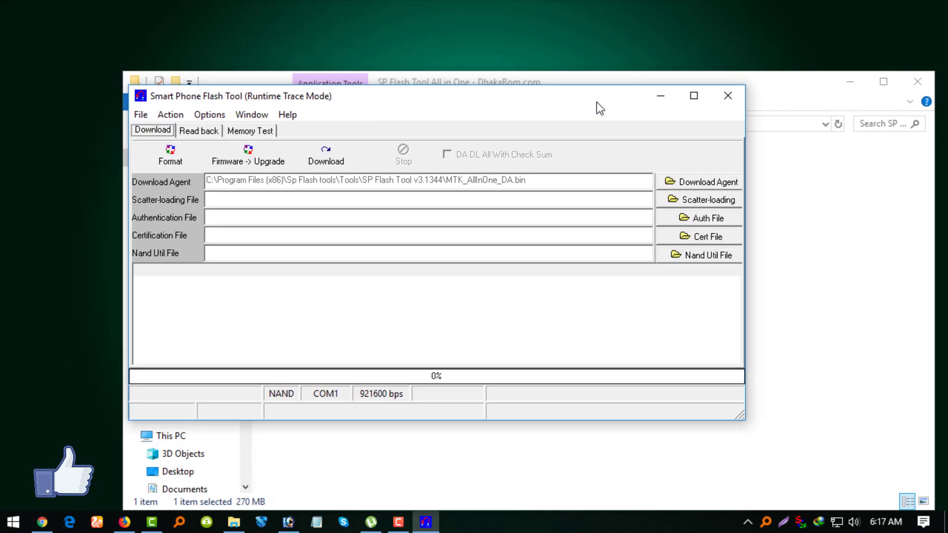
{"action": "key", "text": "alt+F4"}
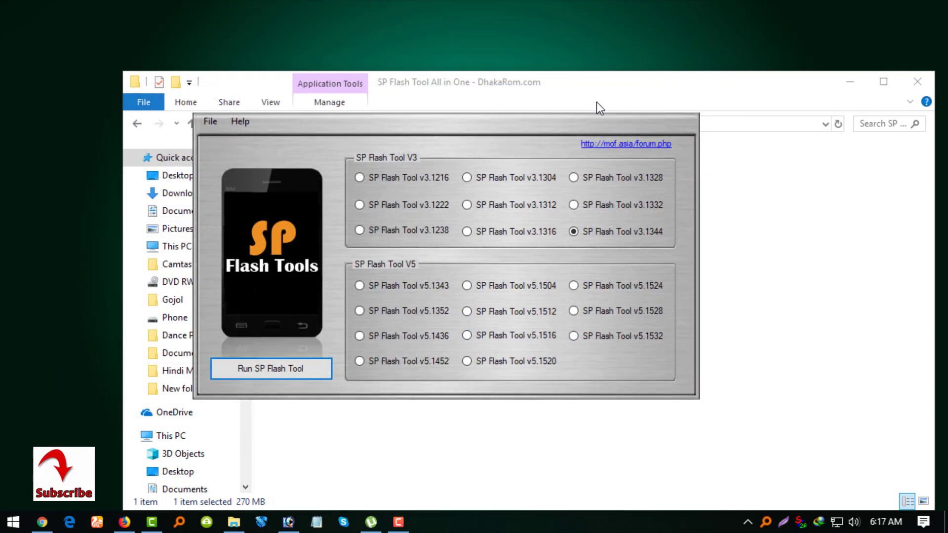
Run SP Flash Tool v5.1520 from the Sp Flash tools launcher and close its window
{"action": "key", "text": "Tab"}
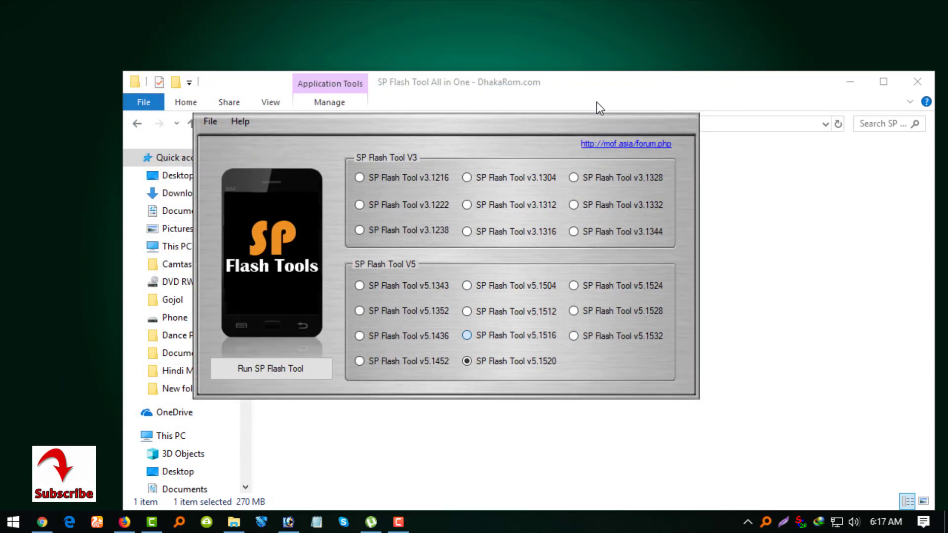
{"action": "key", "text": "Up"}
{"action": "key", "text": "Down"}
{"action": "key", "text": "Tab"}
{"action": "key", "text": "Return"}
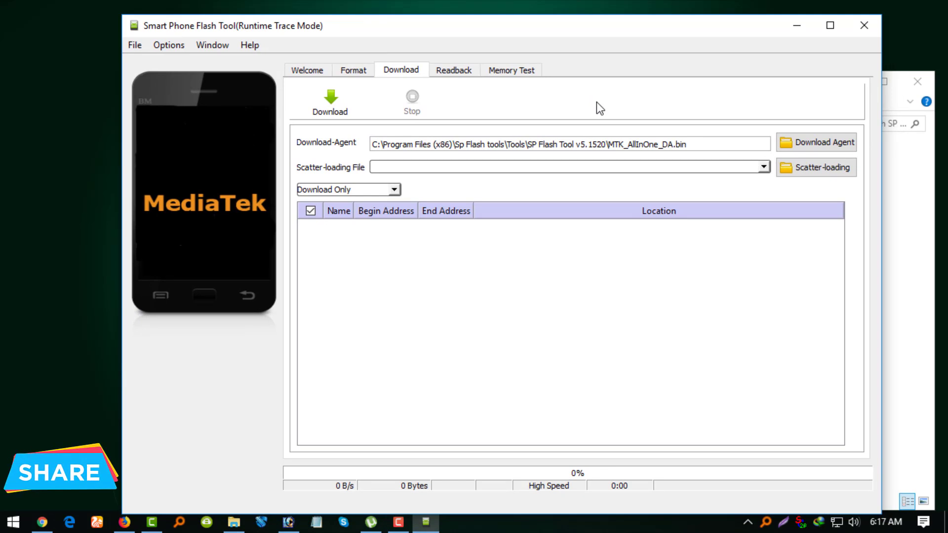
{"action": "key", "text": "alt+F4"}
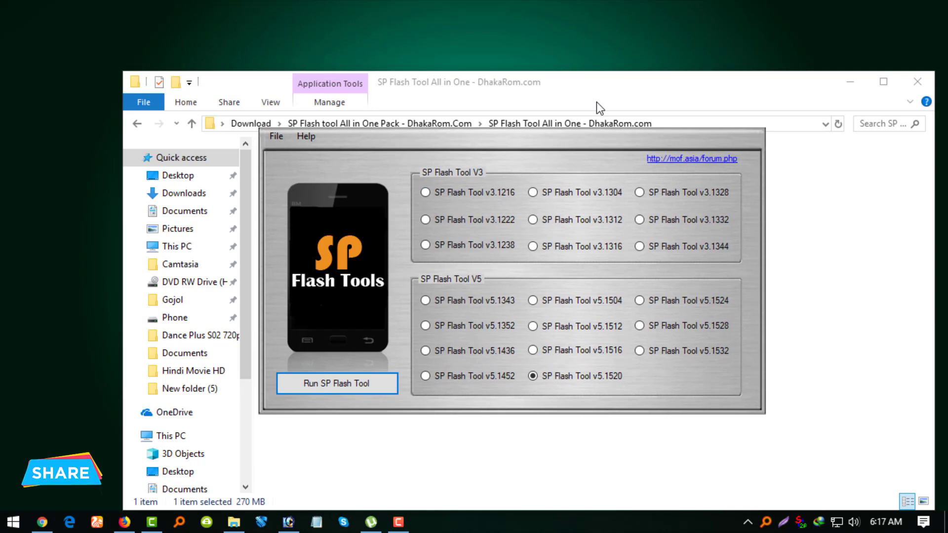
Run SP Flash Tool v5.1352 from the launcher and close its window
{"action": "key", "text": "Up"}
{"action": "key", "text": "Up"}
{"action": "key", "text": "Return"}
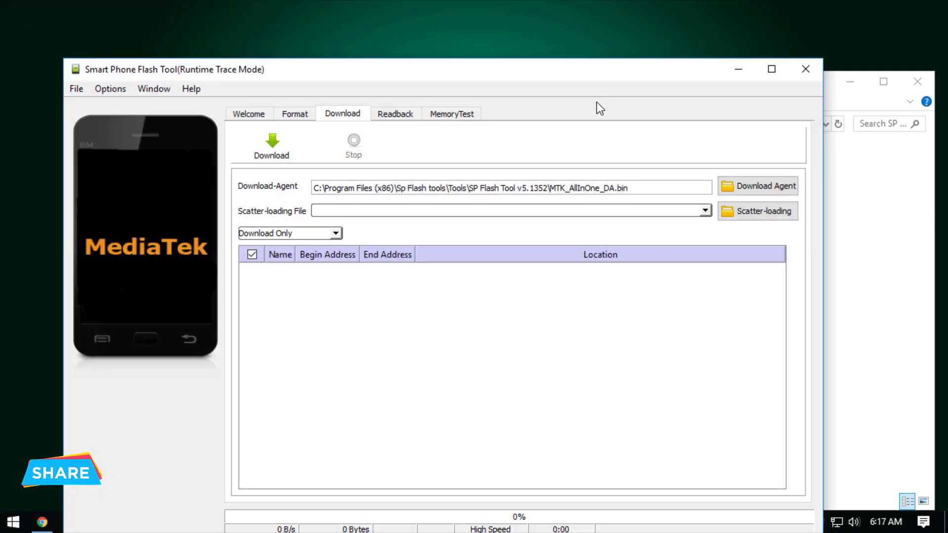
{"action": "left_click", "coordinate": [806, 69]}
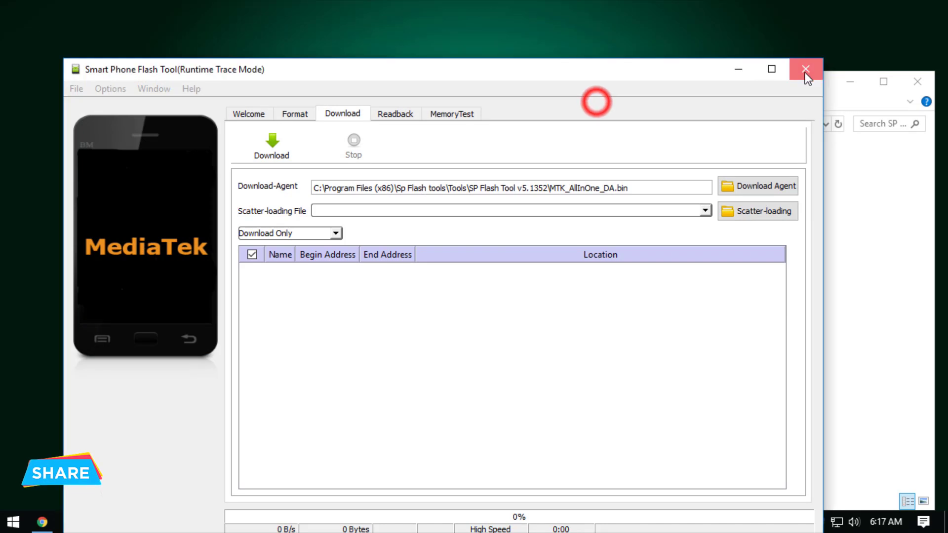
Select SP Flash Tool v5.1532 in the V5 group, run it and close it
{"action": "left_click", "coordinate": [715, 344]}
{"action": "key", "text": "Return"}
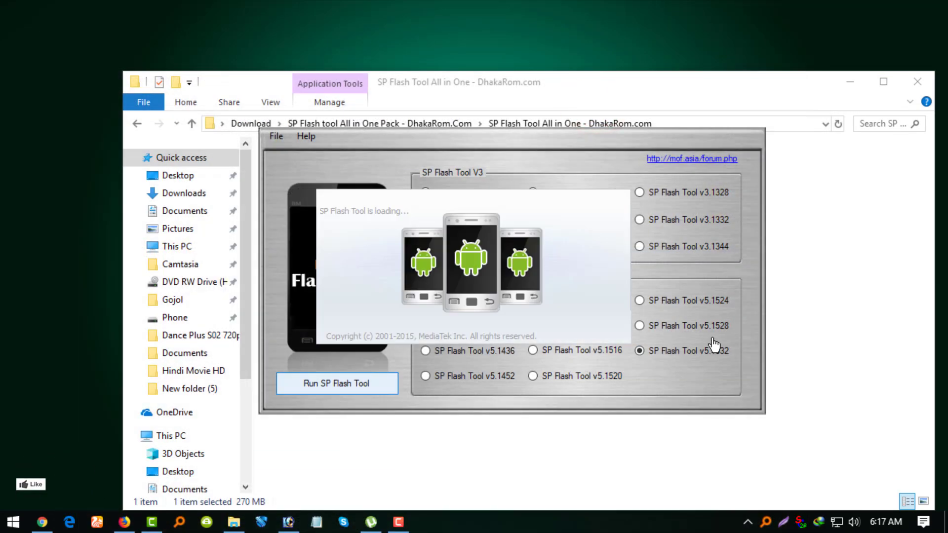
{"action": "key", "text": "alt+F4"}
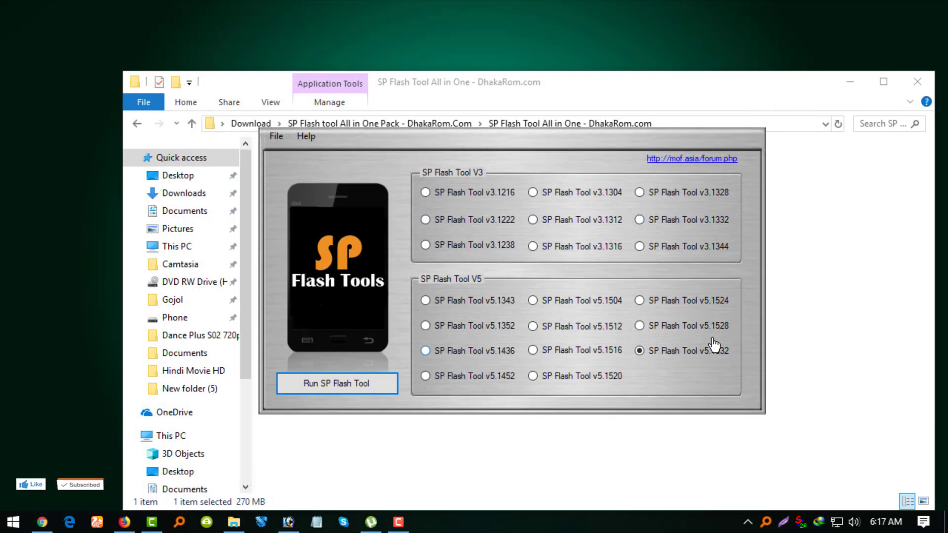
Switch to SP Flash Tool v5.1436, run it and close its window
{"action": "key", "text": "Down"}
{"action": "key", "text": "Down"}
{"action": "key", "text": "Down"}
{"action": "key", "text": "Return"}
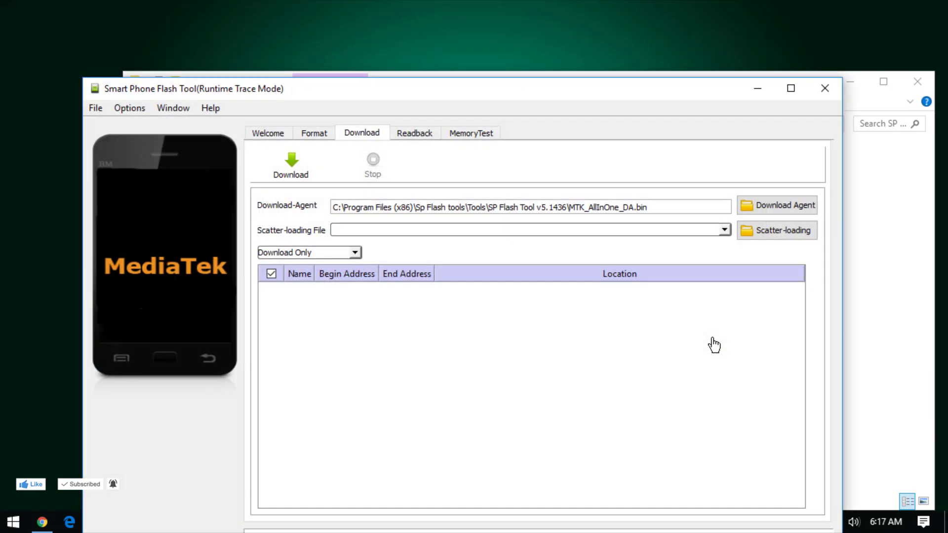
{"action": "key", "text": "alt+F4"}
Exit the Sp Flash tools launcher and close the SP Flash Tool All in One folder window
{"action": "key", "text": "alt"}
{"action": "key", "text": "Down"}
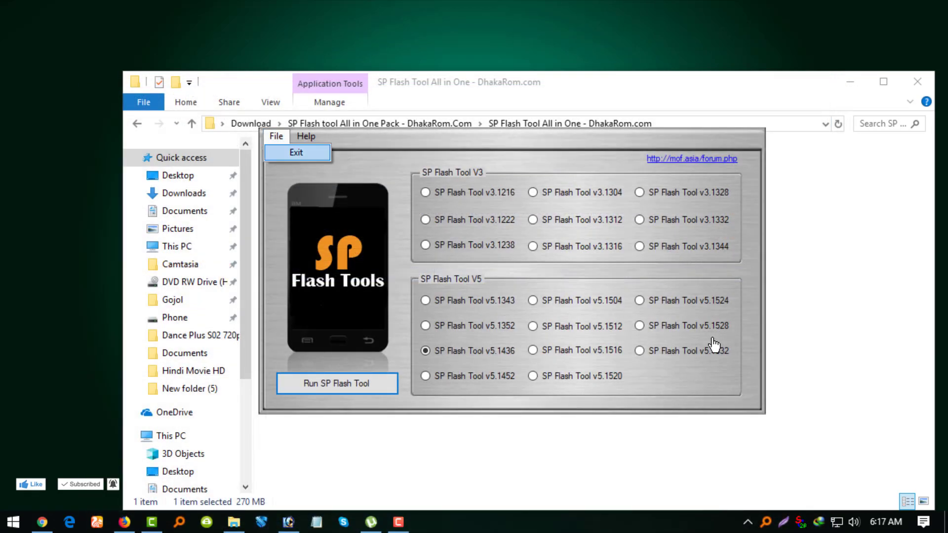
{"action": "key", "text": "Return"}
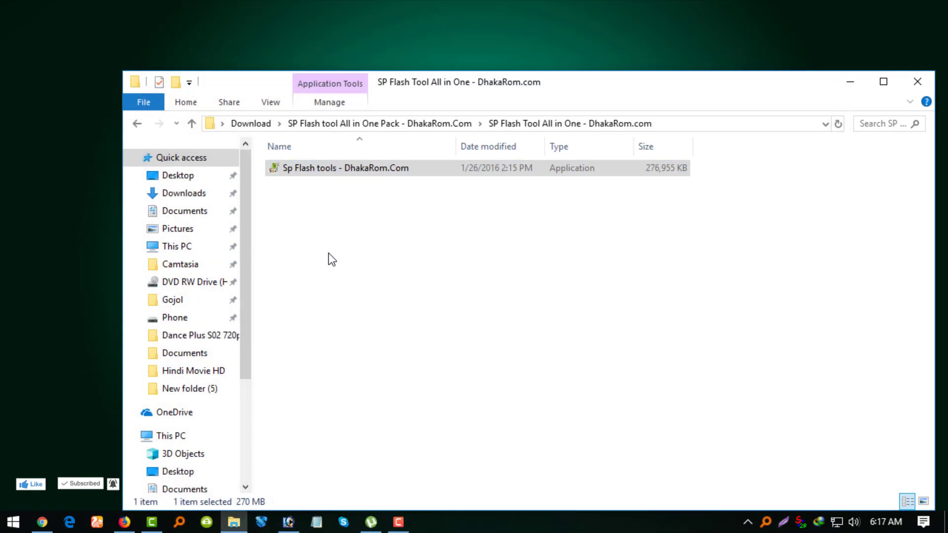
{"action": "left_click", "coordinate": [328, 254]}
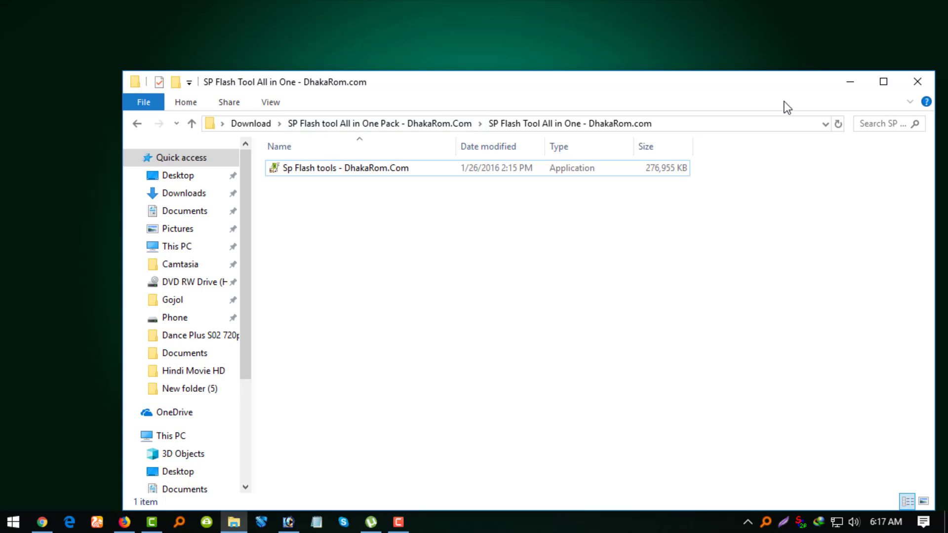
{"action": "left_click", "coordinate": [916, 80]}
{"action": "left_click", "coordinate": [398, 522]}
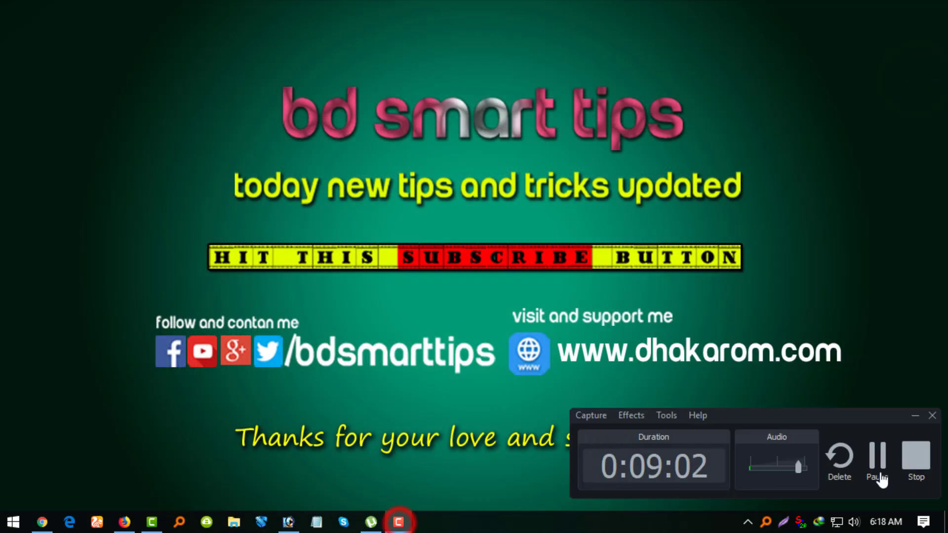